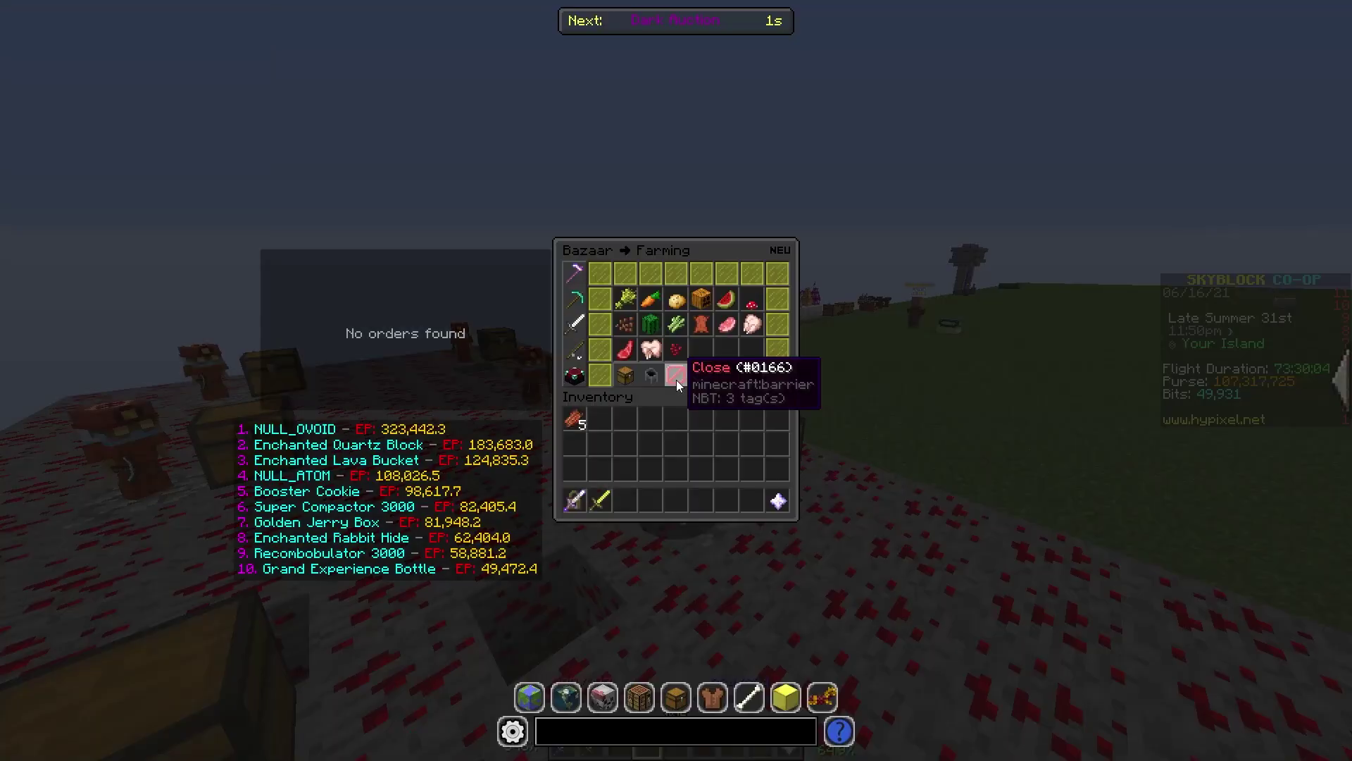
Step: View the Hyper Catalyst listing among the minion fuels in the Bazaar's Oddities category
click(575, 374)
click(701, 300)
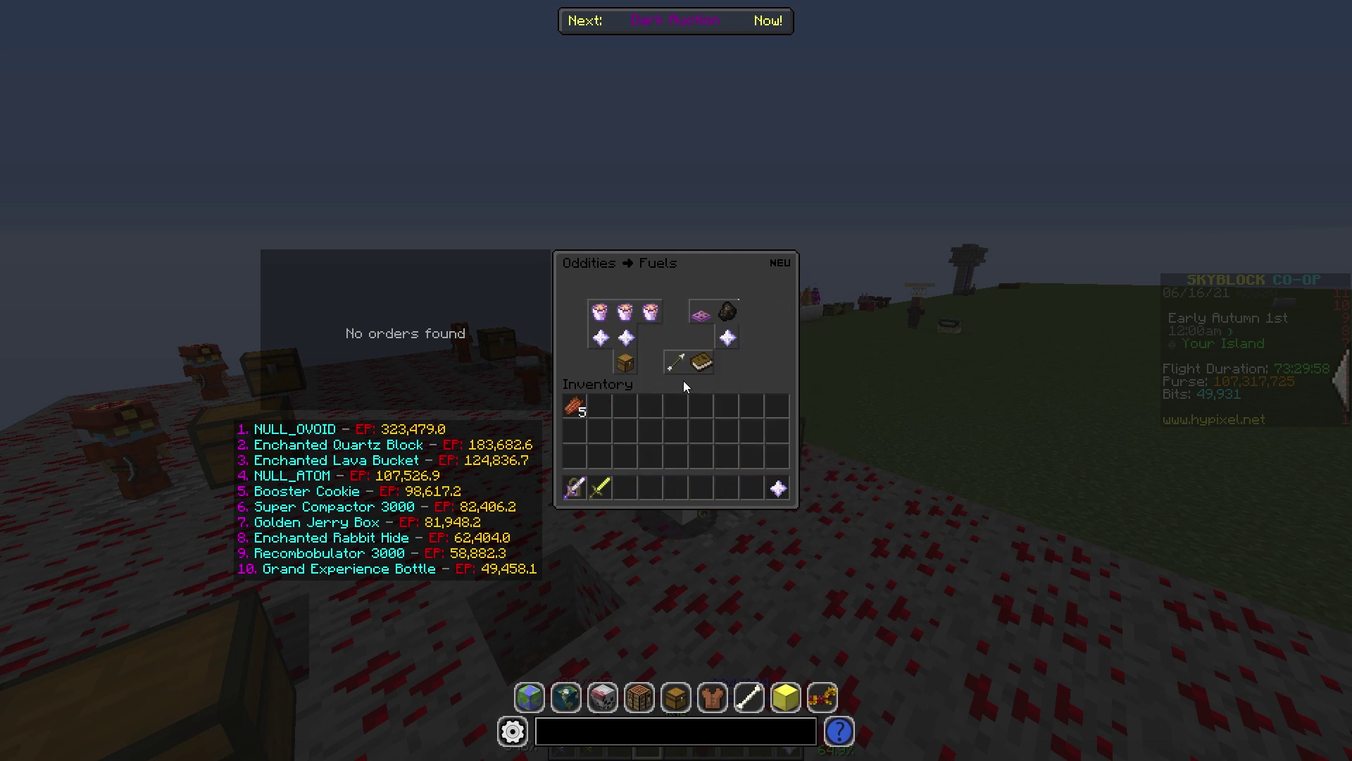
click(627, 340)
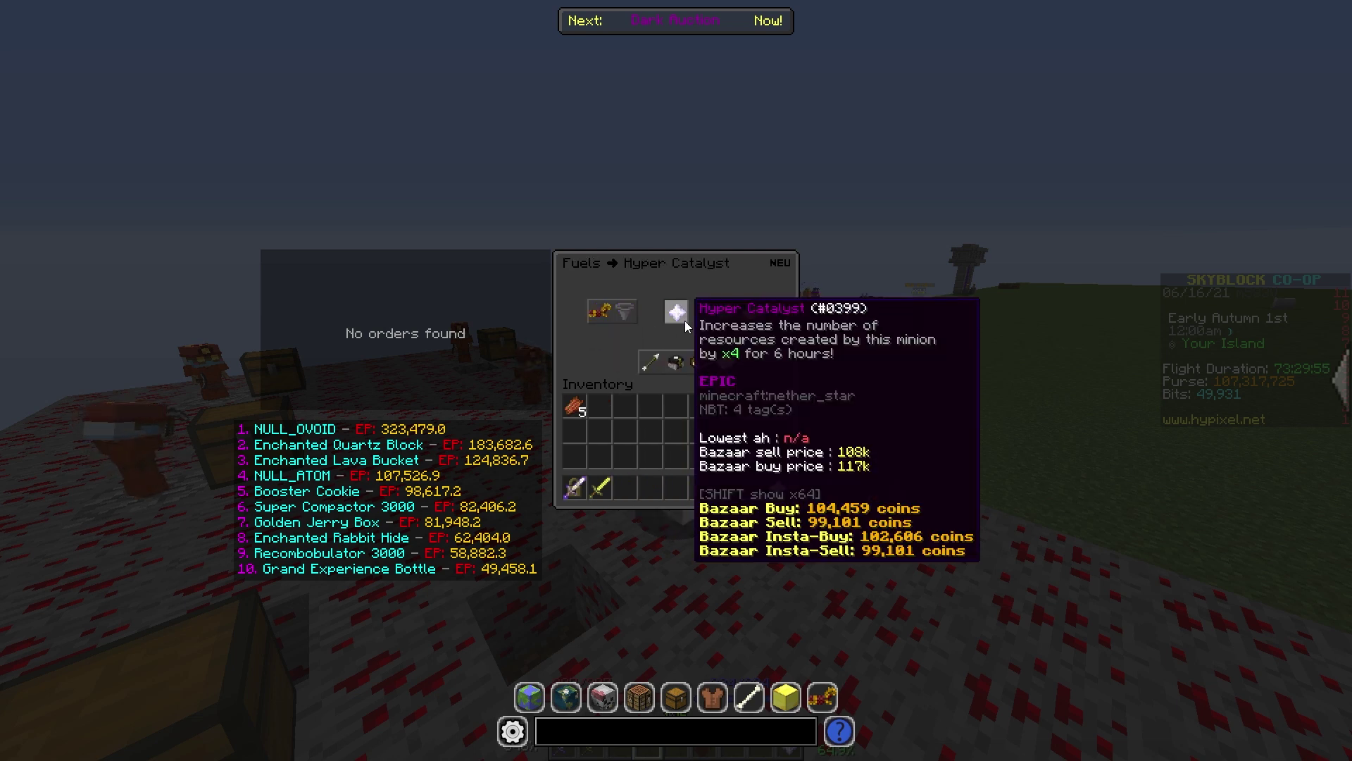
click(643, 365)
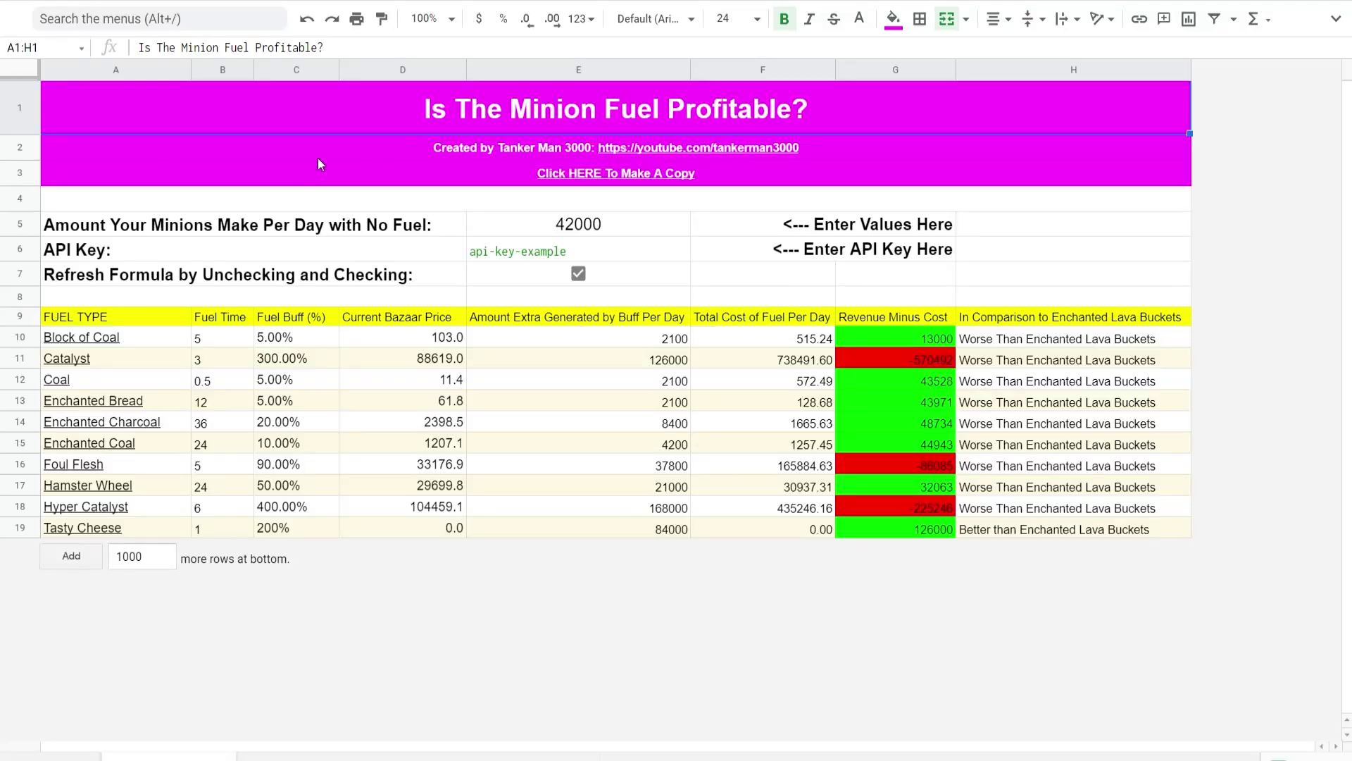
click(617, 174)
click(1084, 114)
click(502, 178)
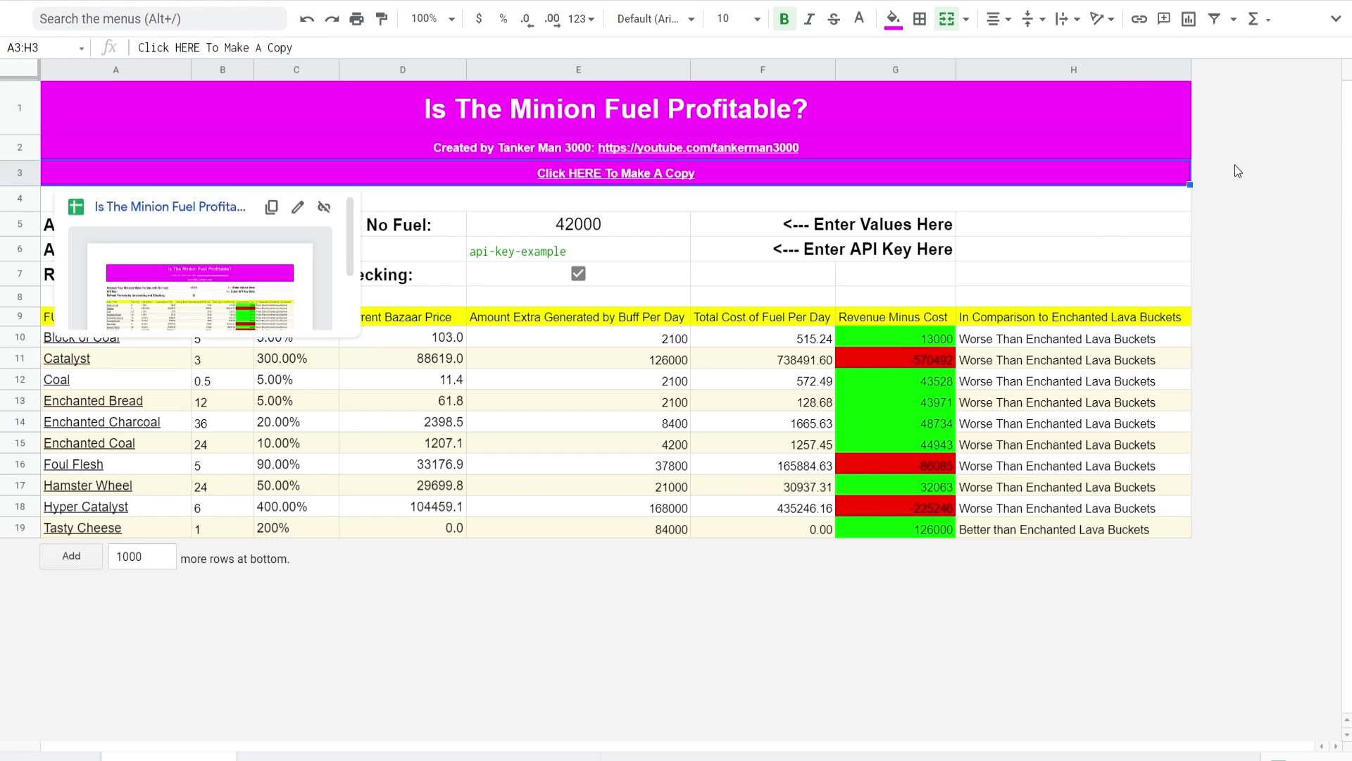
click(936, 100)
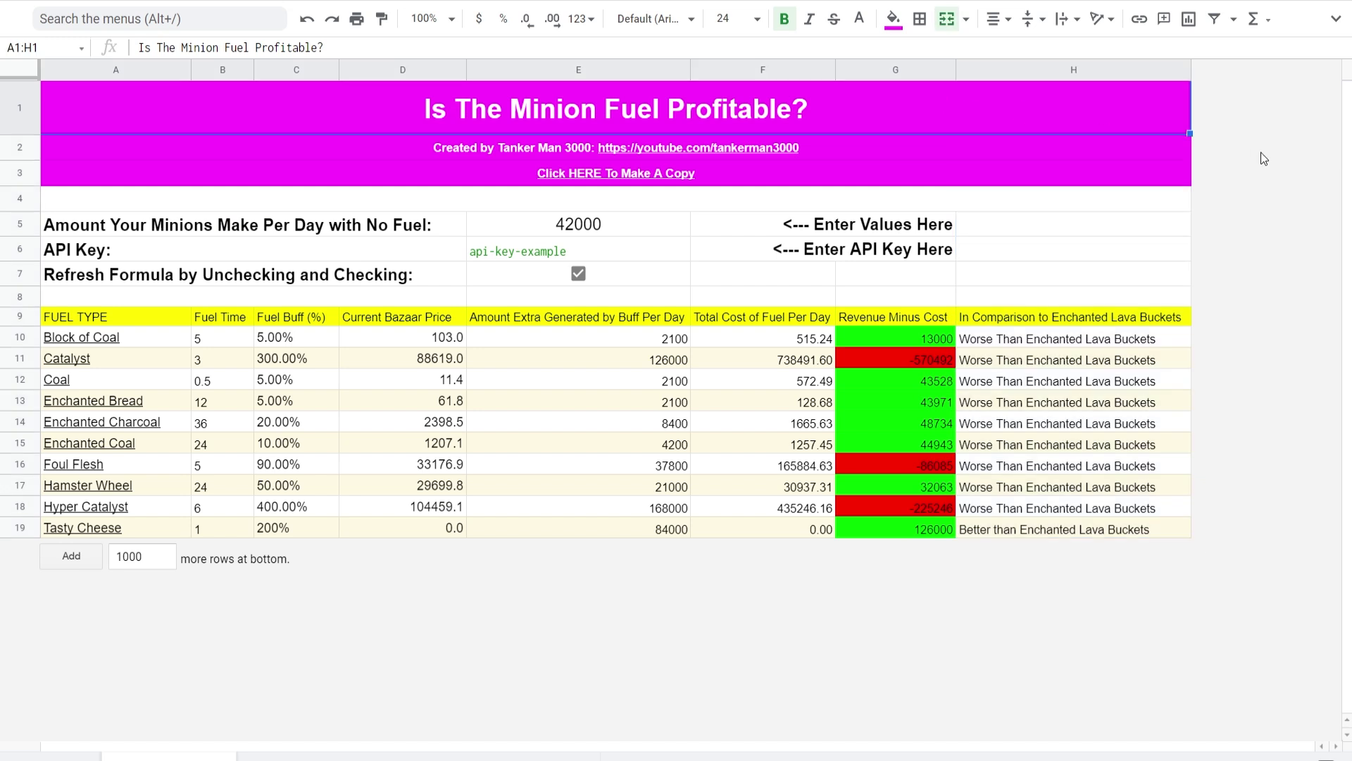
Step: Follow the "Click HERE To Make A Copy" link and create a personal copy of the minion fuel spreadsheet
key(Down)
key(Down)
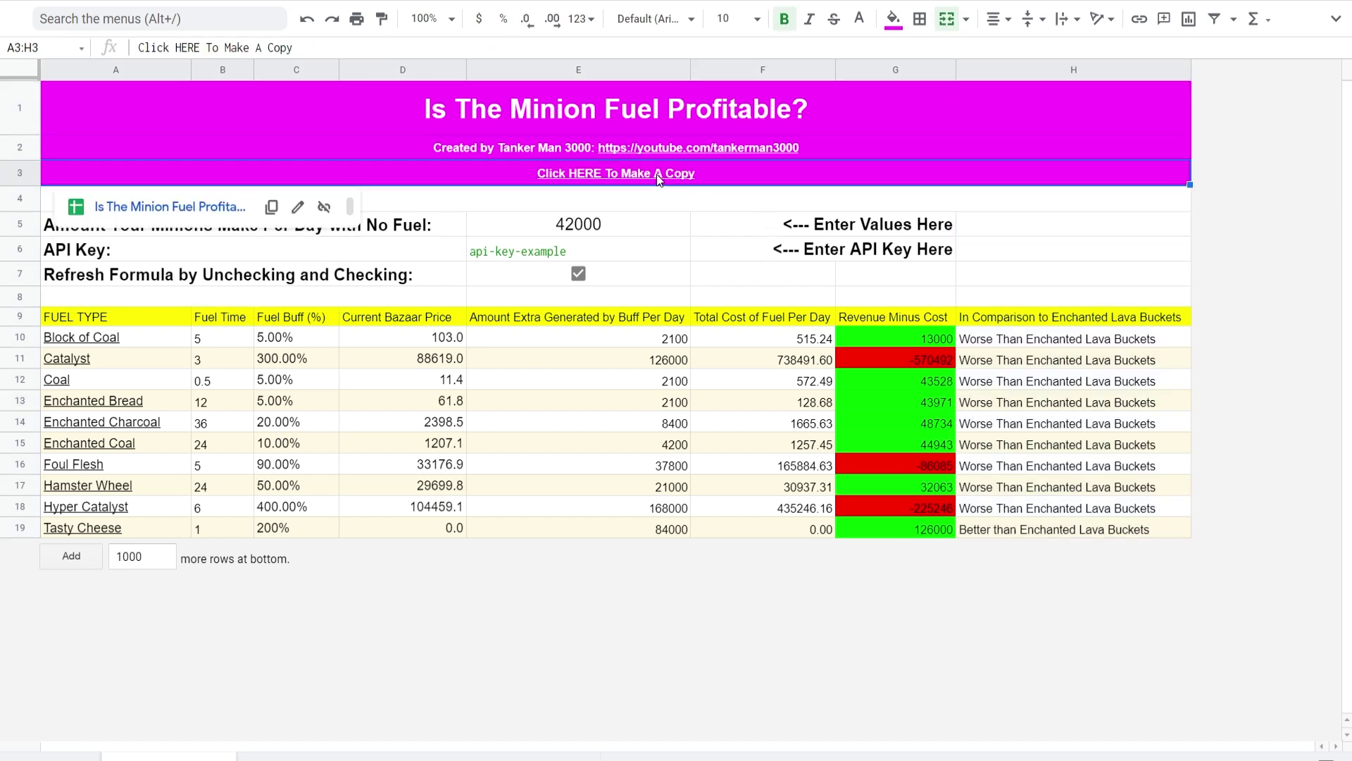
mouse_move(611, 175)
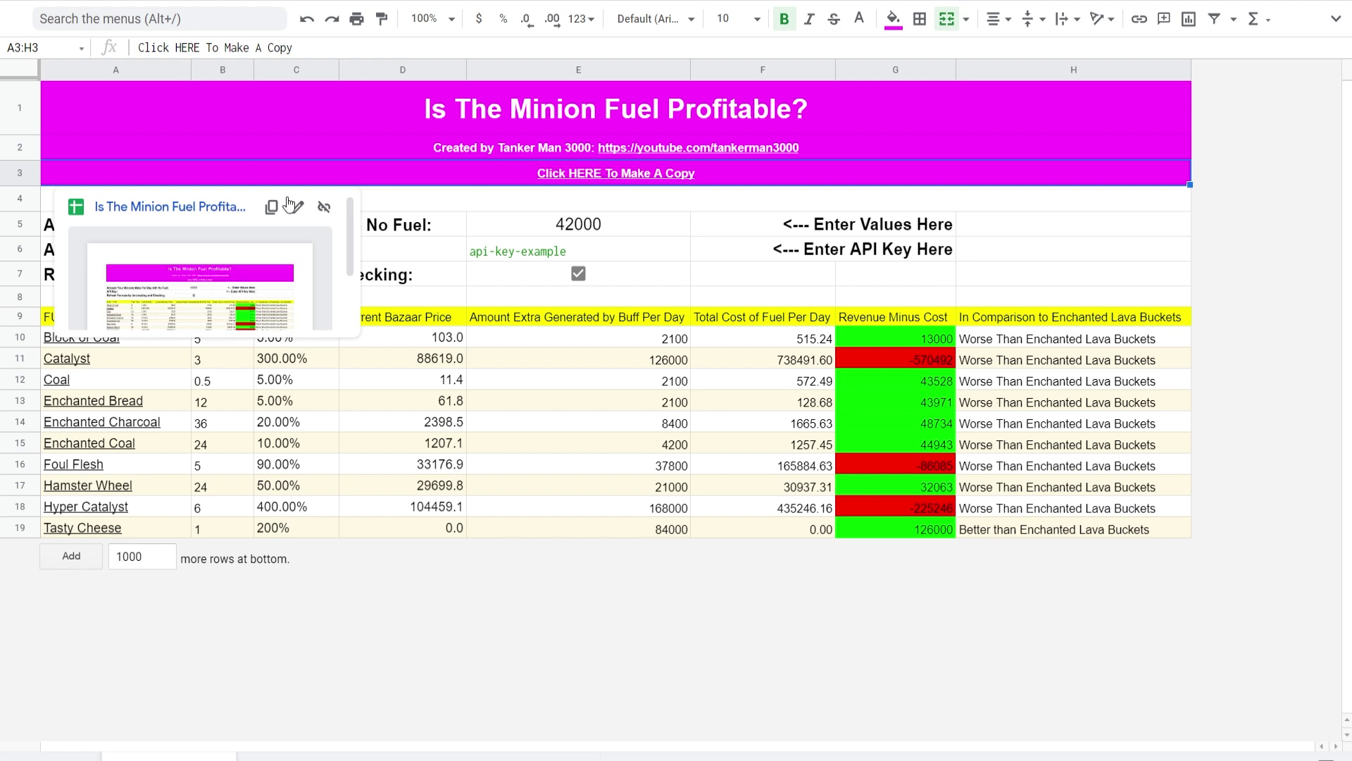
click(200, 208)
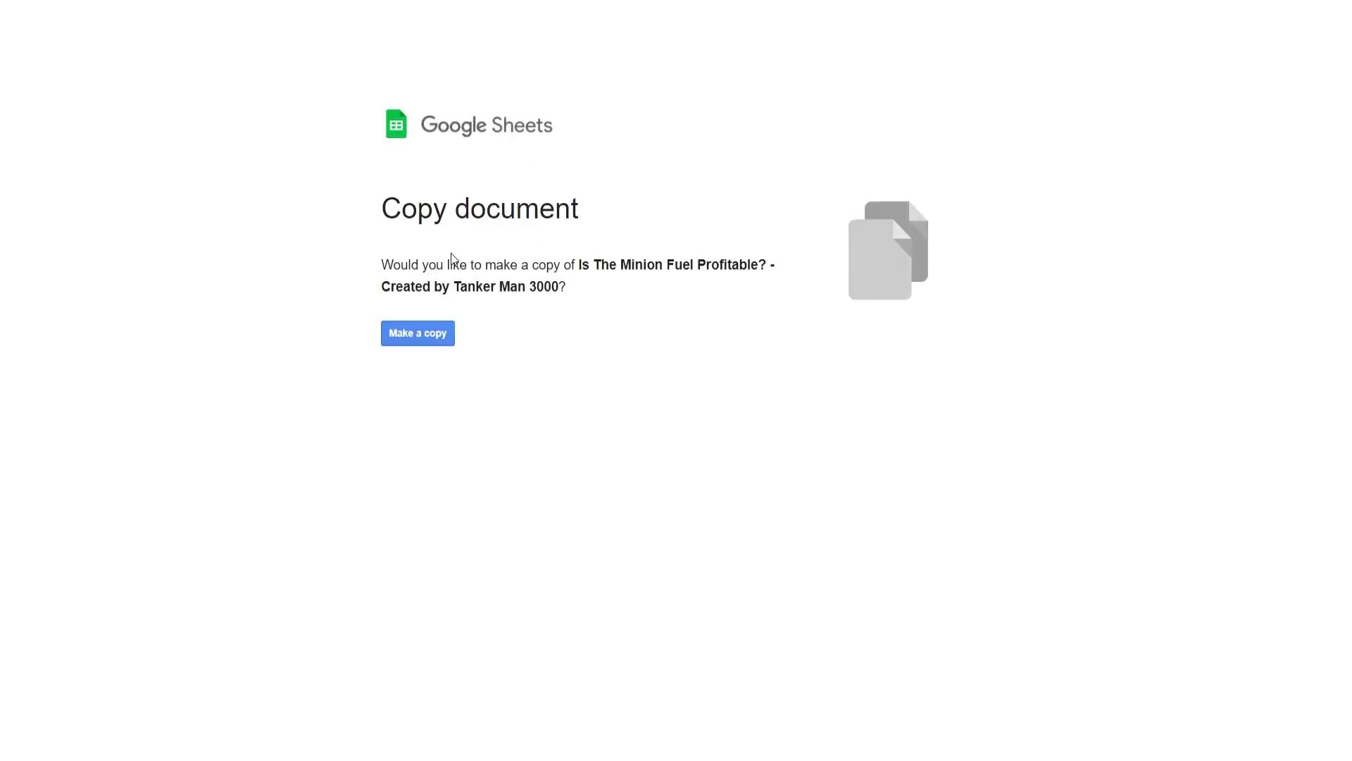
drag(381, 264, 669, 268)
click(672, 271)
drag(567, 287, 513, 285)
click(513, 321)
click(412, 333)
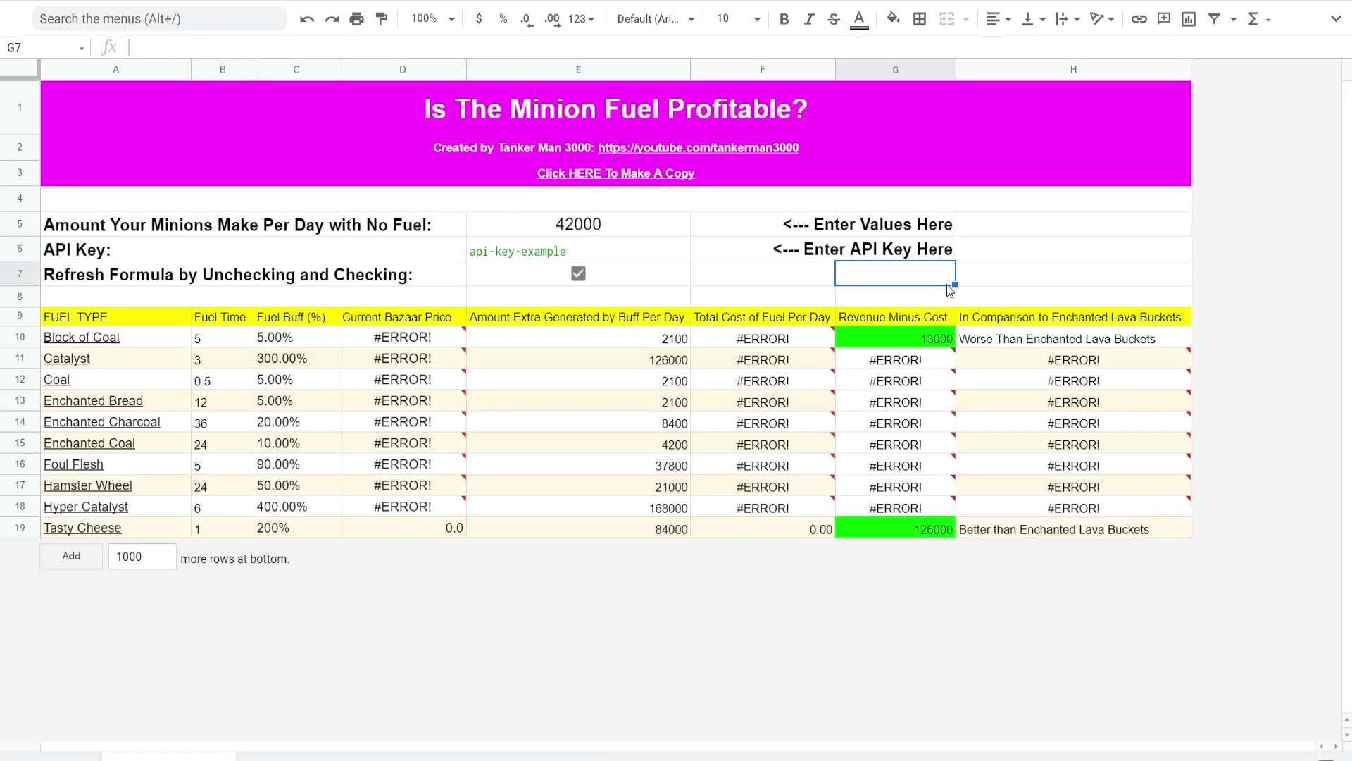
Step: Examine the Current Bazaar Price cells for Coal, Block of Coal and Catalyst in the copied sheet
click(969, 222)
click(1030, 171)
click(1091, 114)
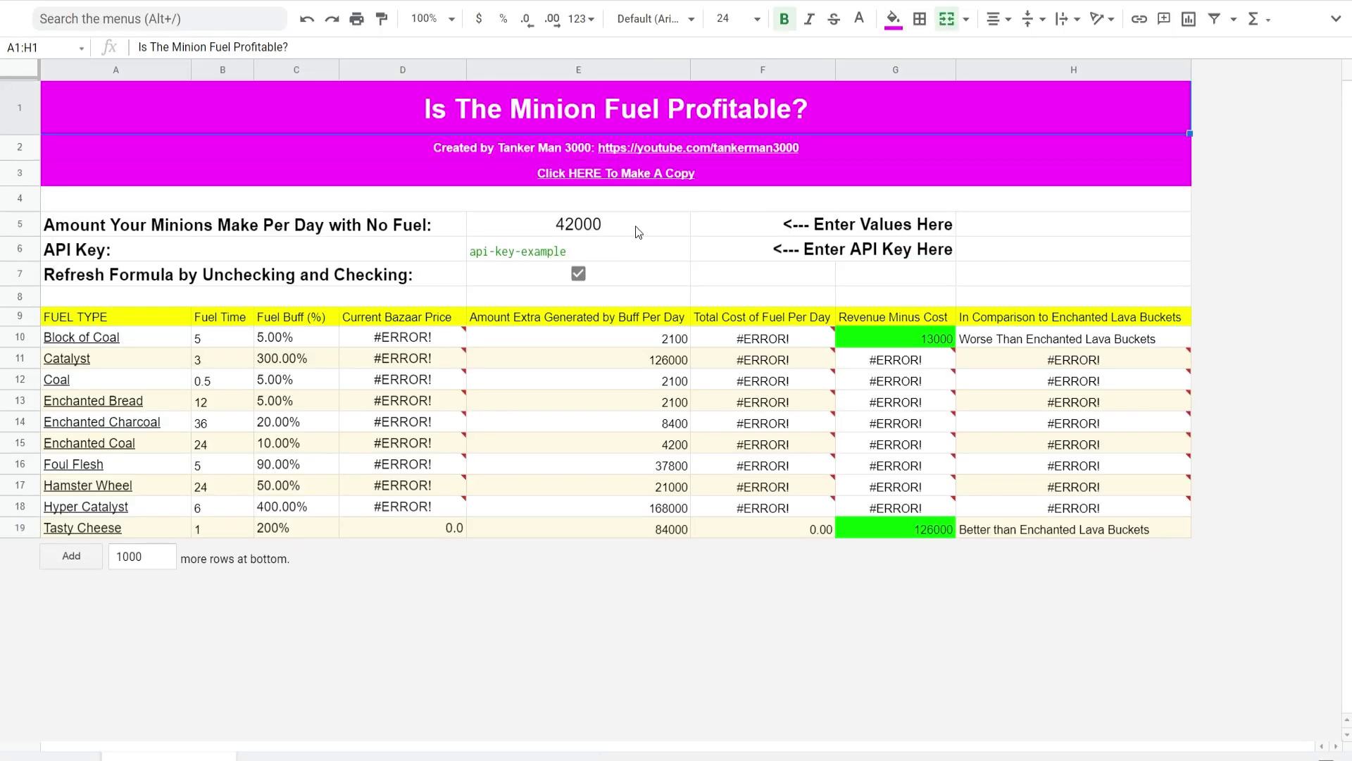
click(396, 378)
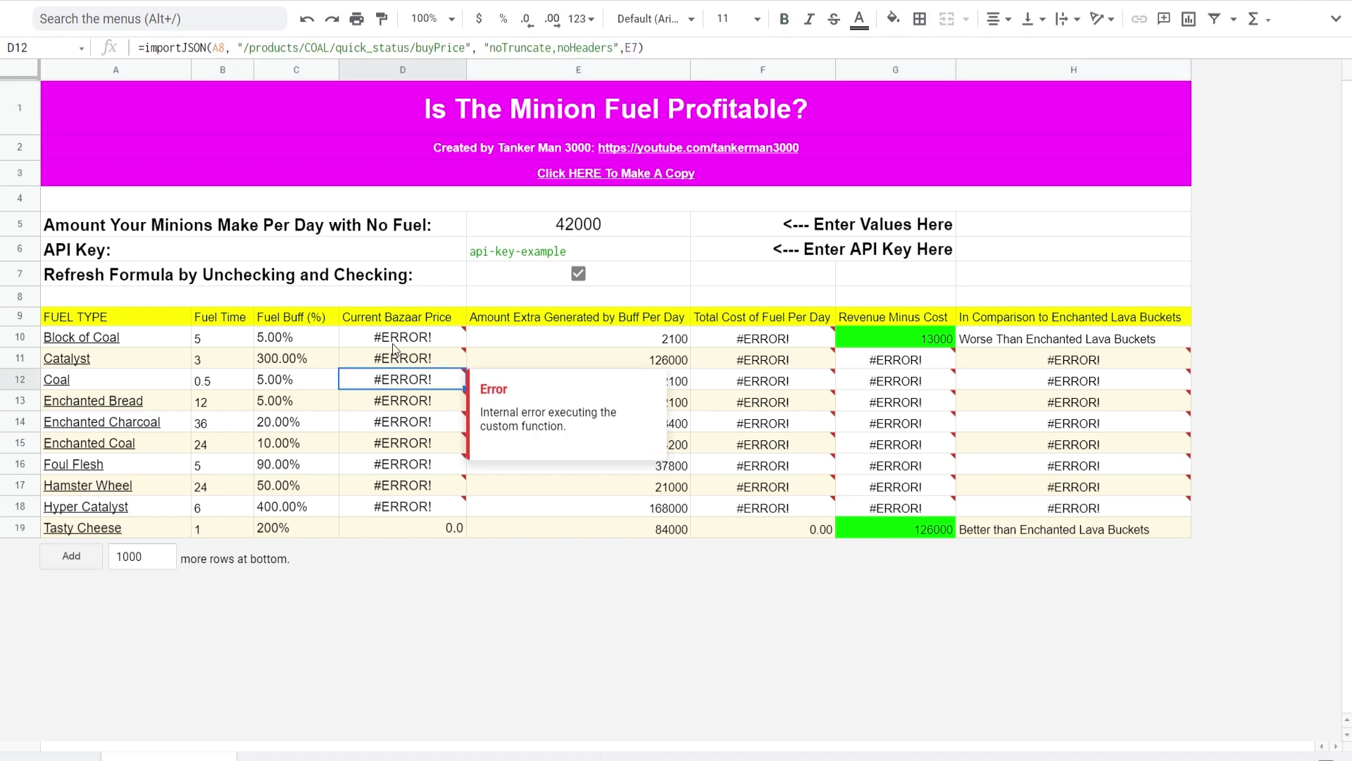
mouse_move(393, 347)
click(444, 528)
click(446, 345)
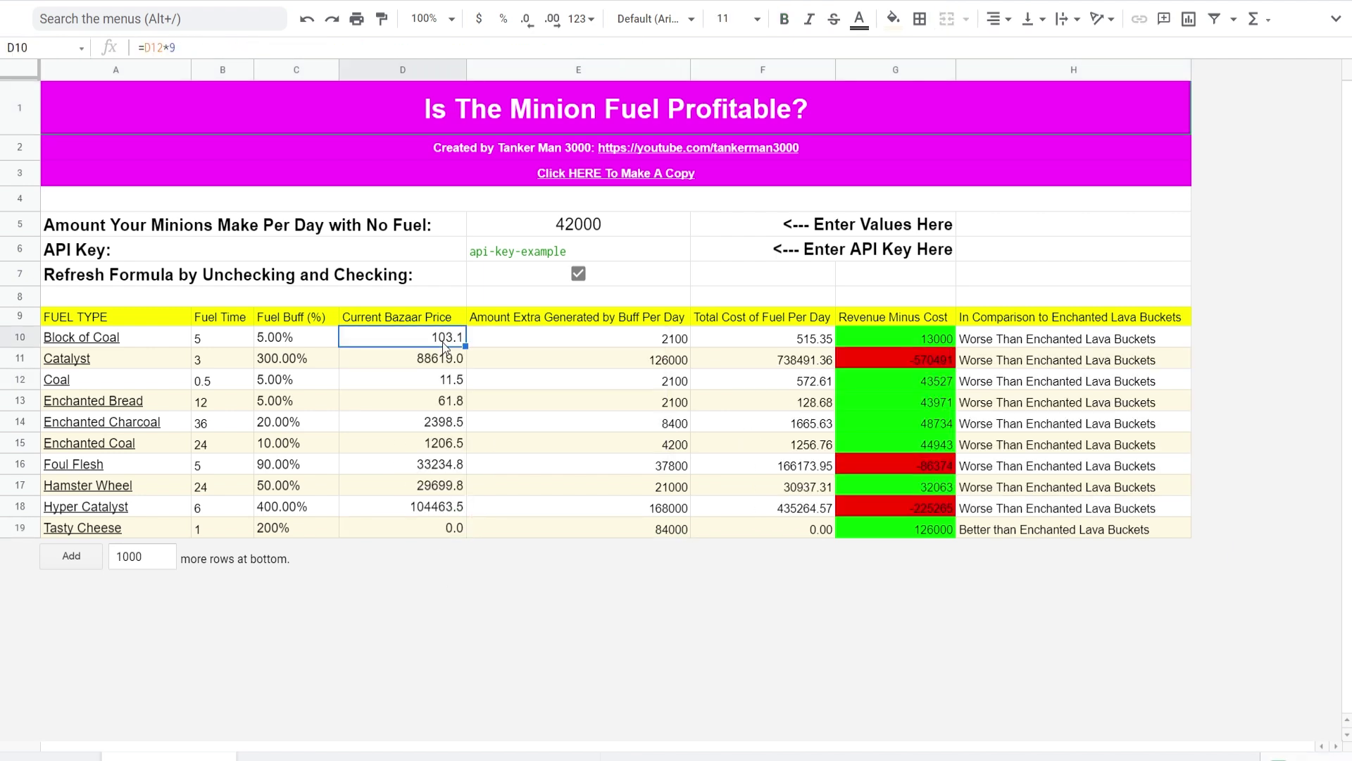
click(444, 409)
click(439, 364)
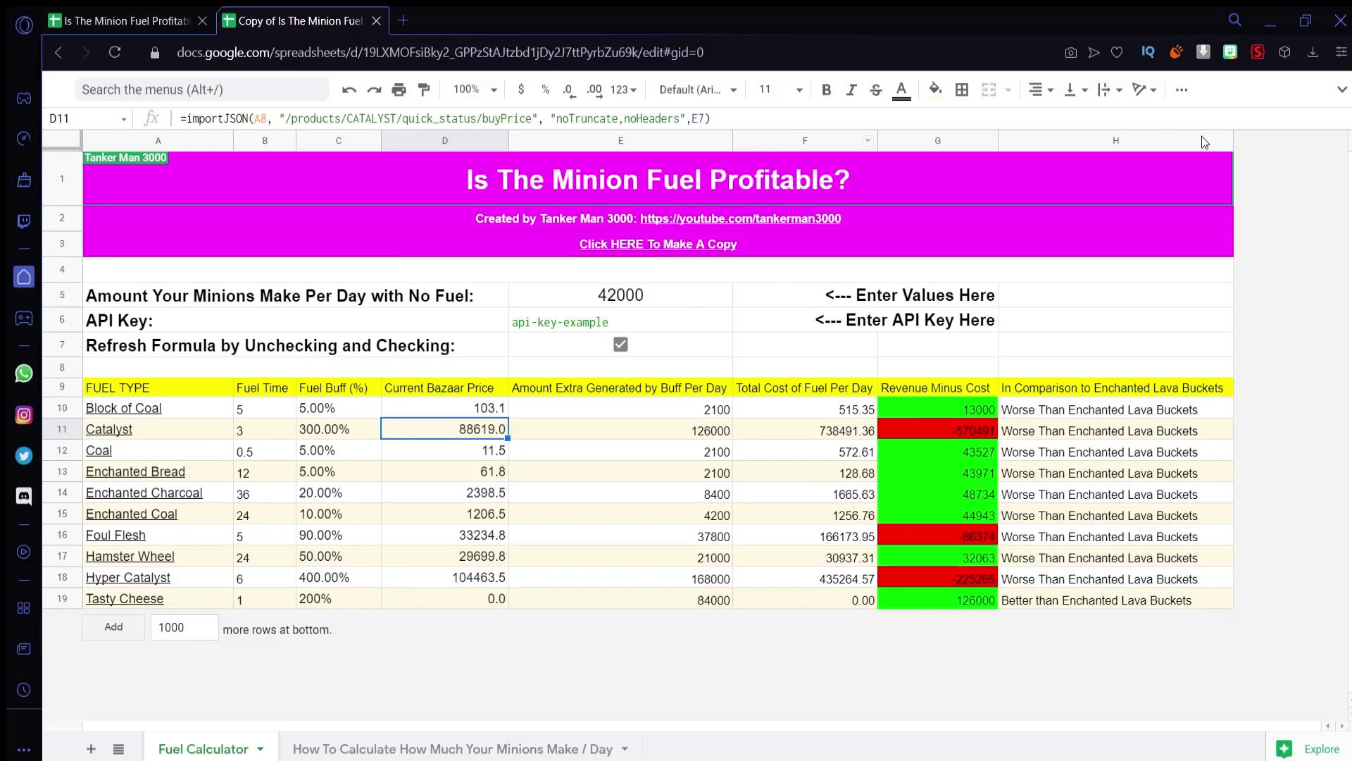
Step: Expand the collapsed header to look over the spreadsheet's Tools commands, and collapse it again
click(1340, 90)
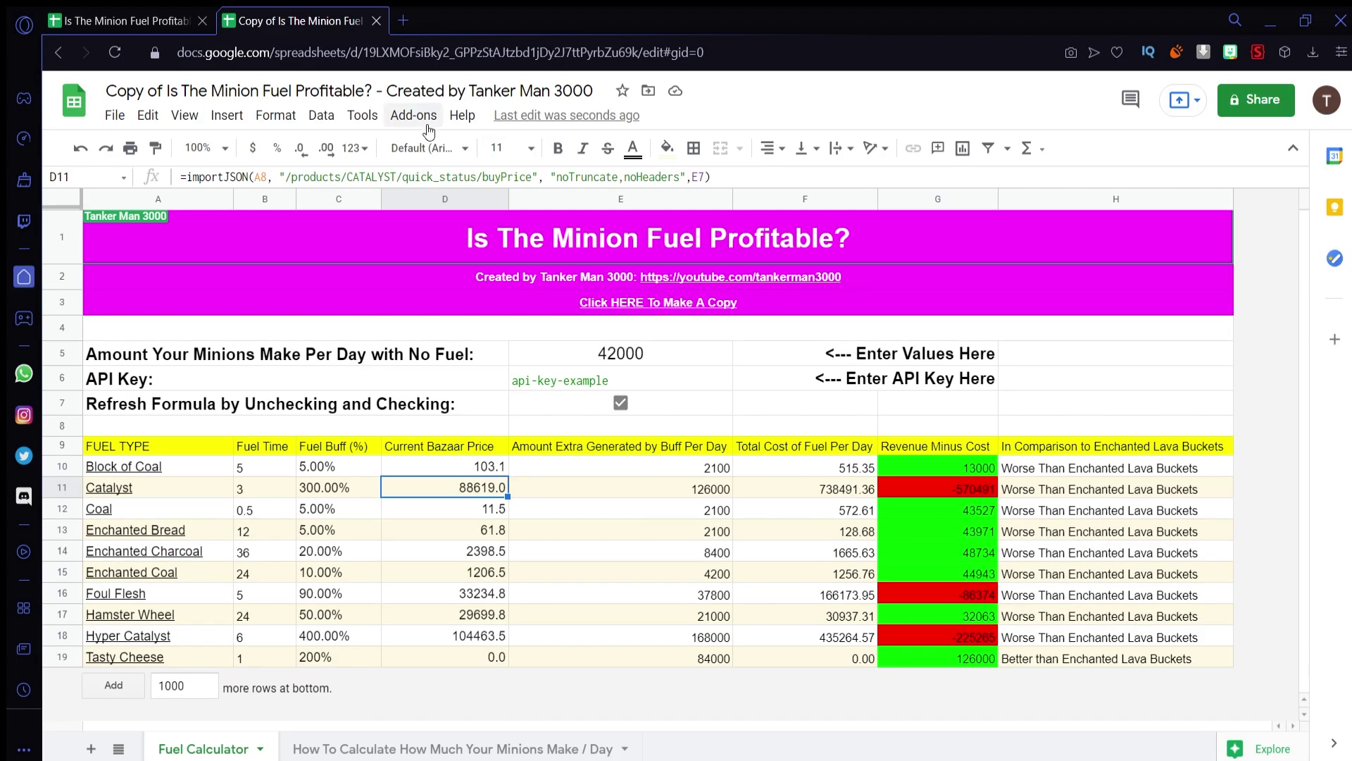
click(356, 119)
mouse_move(413, 115)
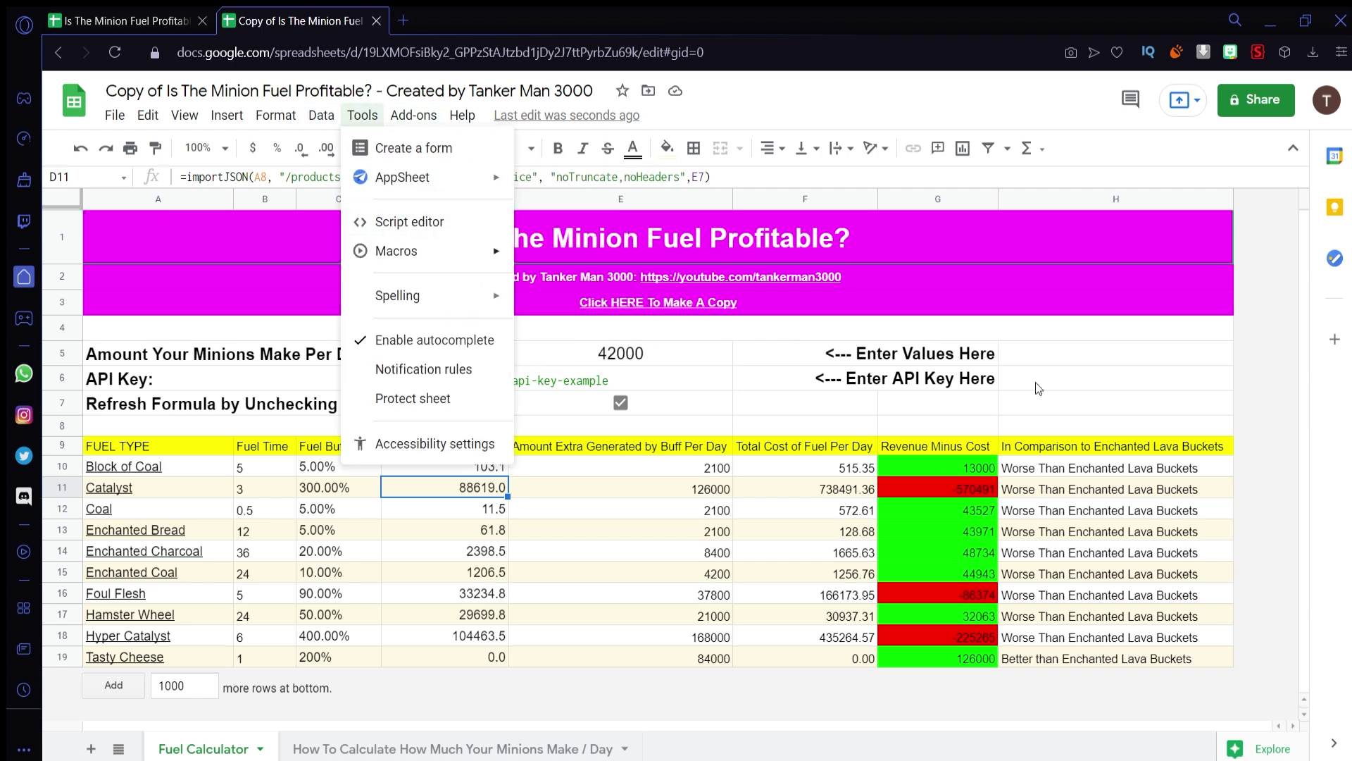
click(1225, 448)
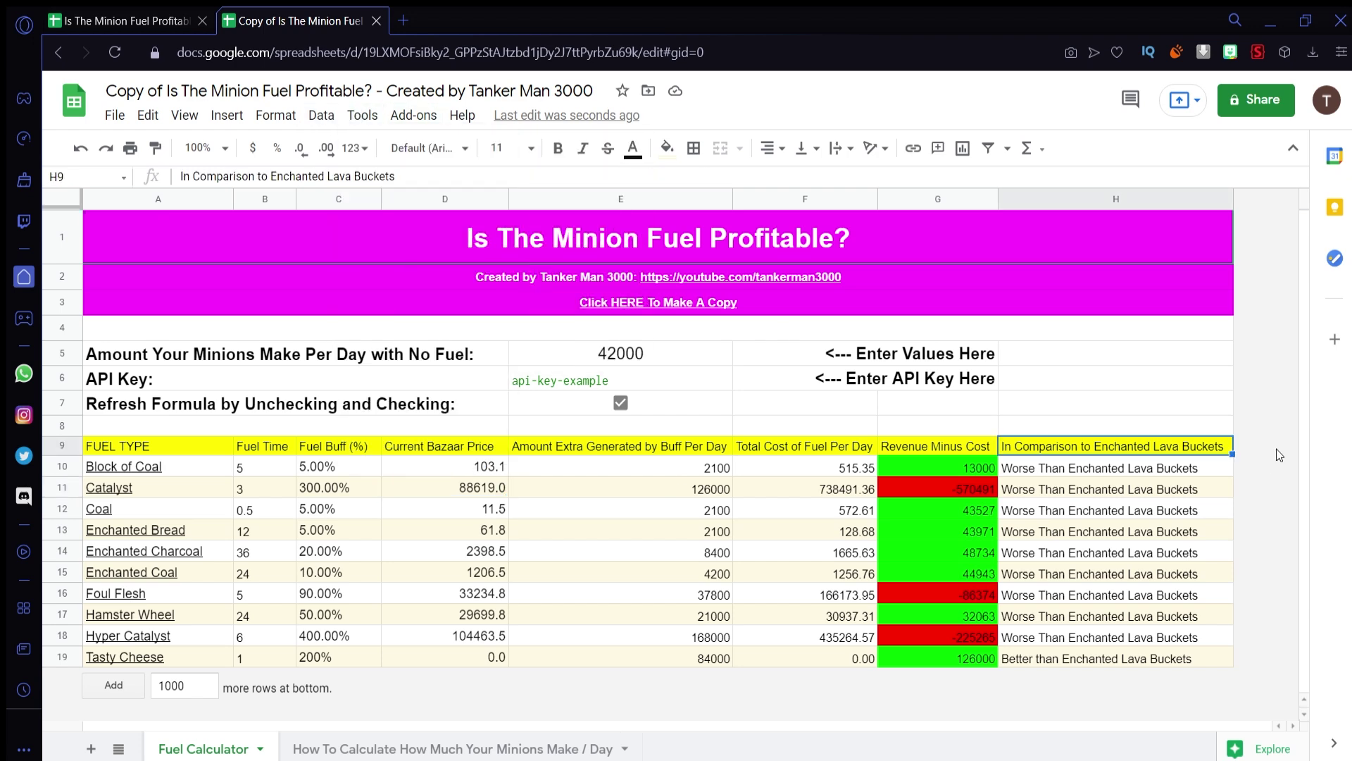
click(1295, 156)
click(885, 274)
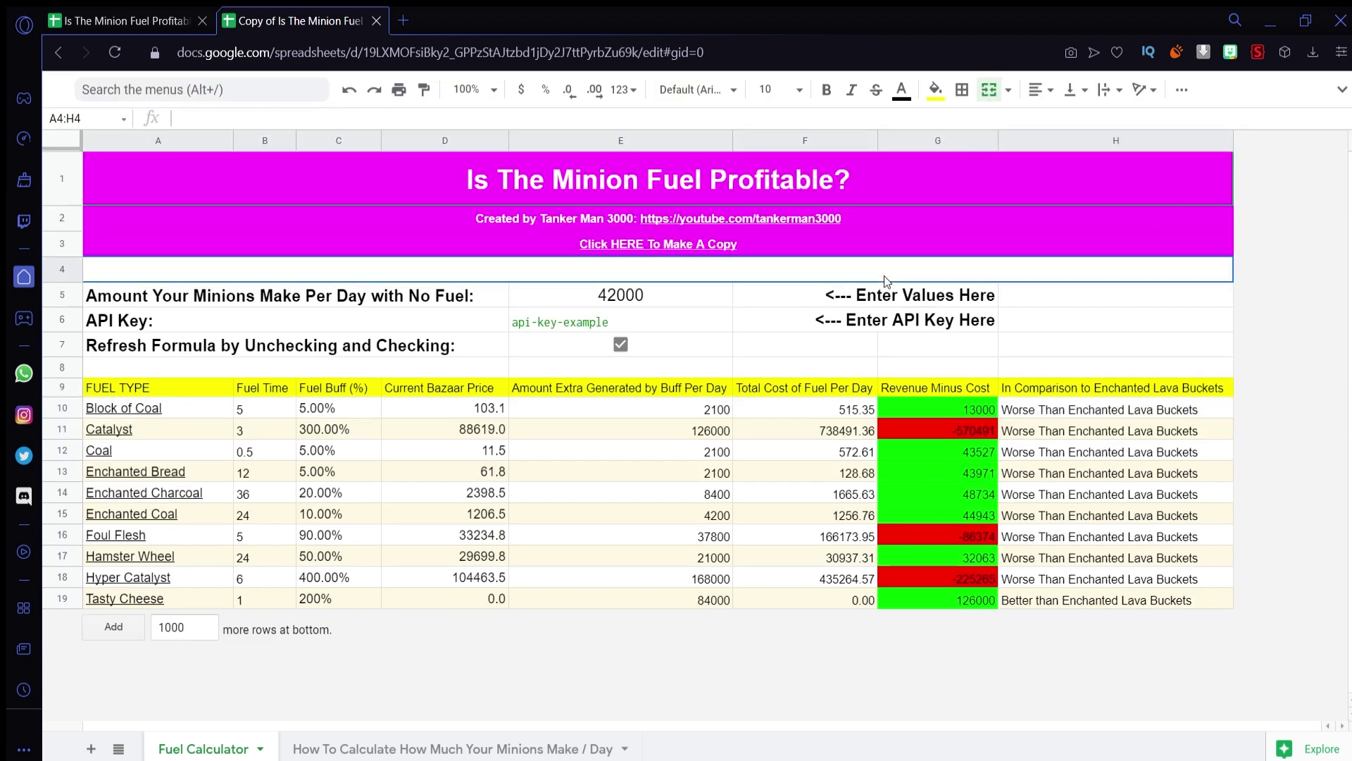
click(945, 250)
click(974, 192)
click(986, 218)
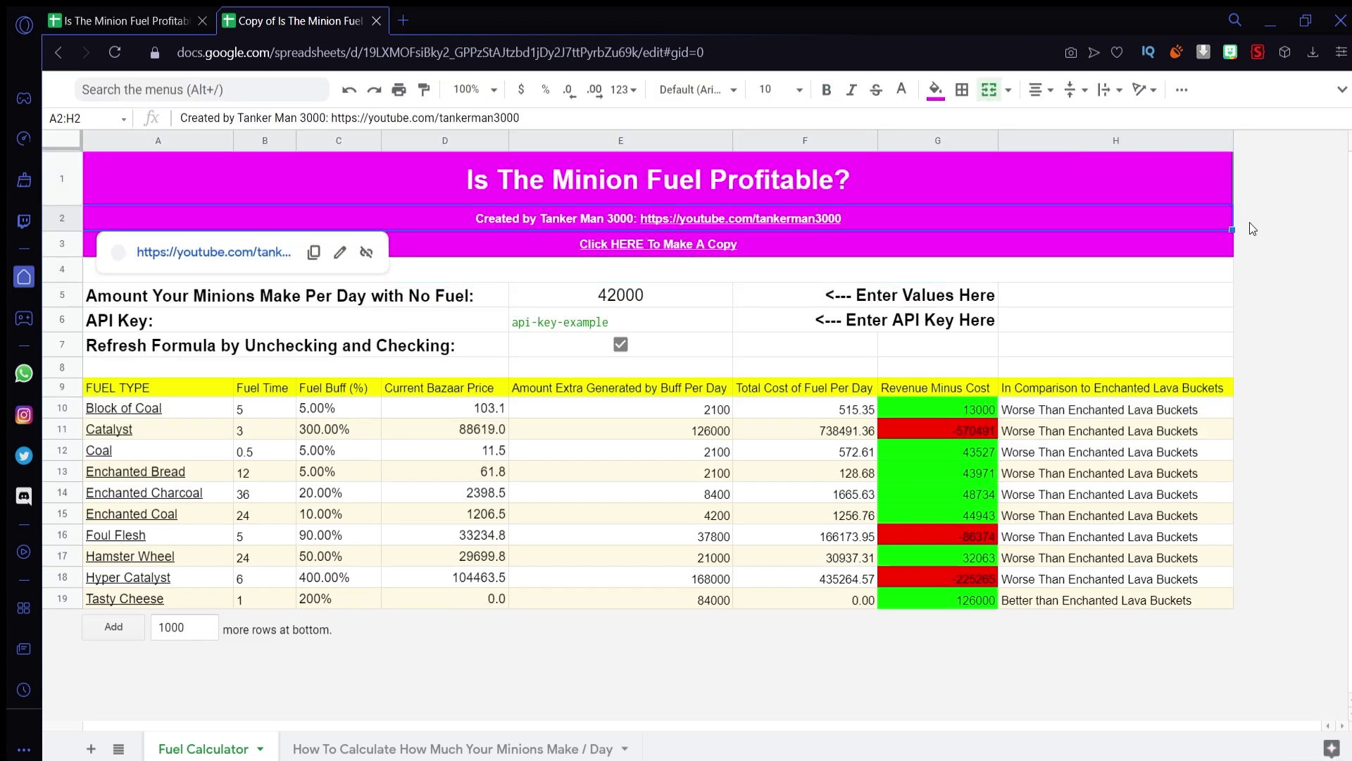
key(Up)
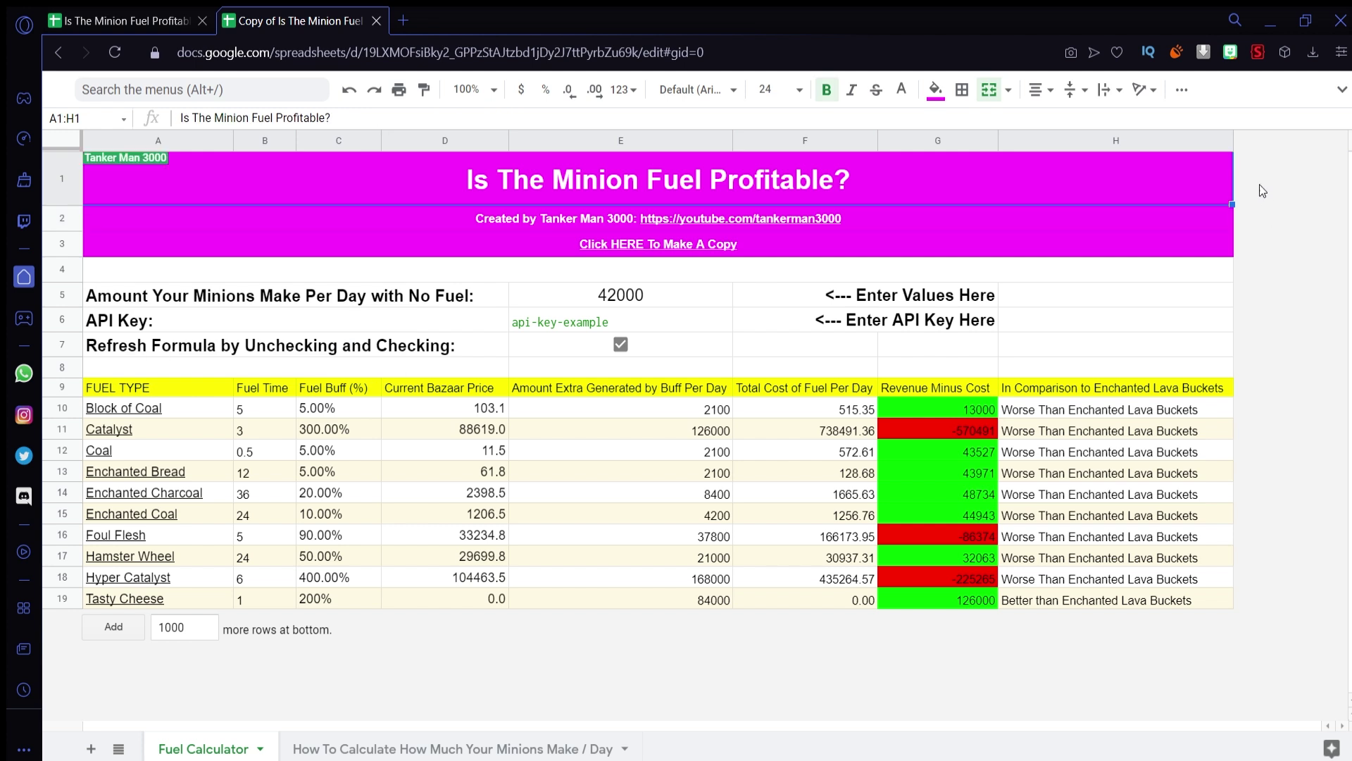
key(Down)
key(Down)
key(Down)
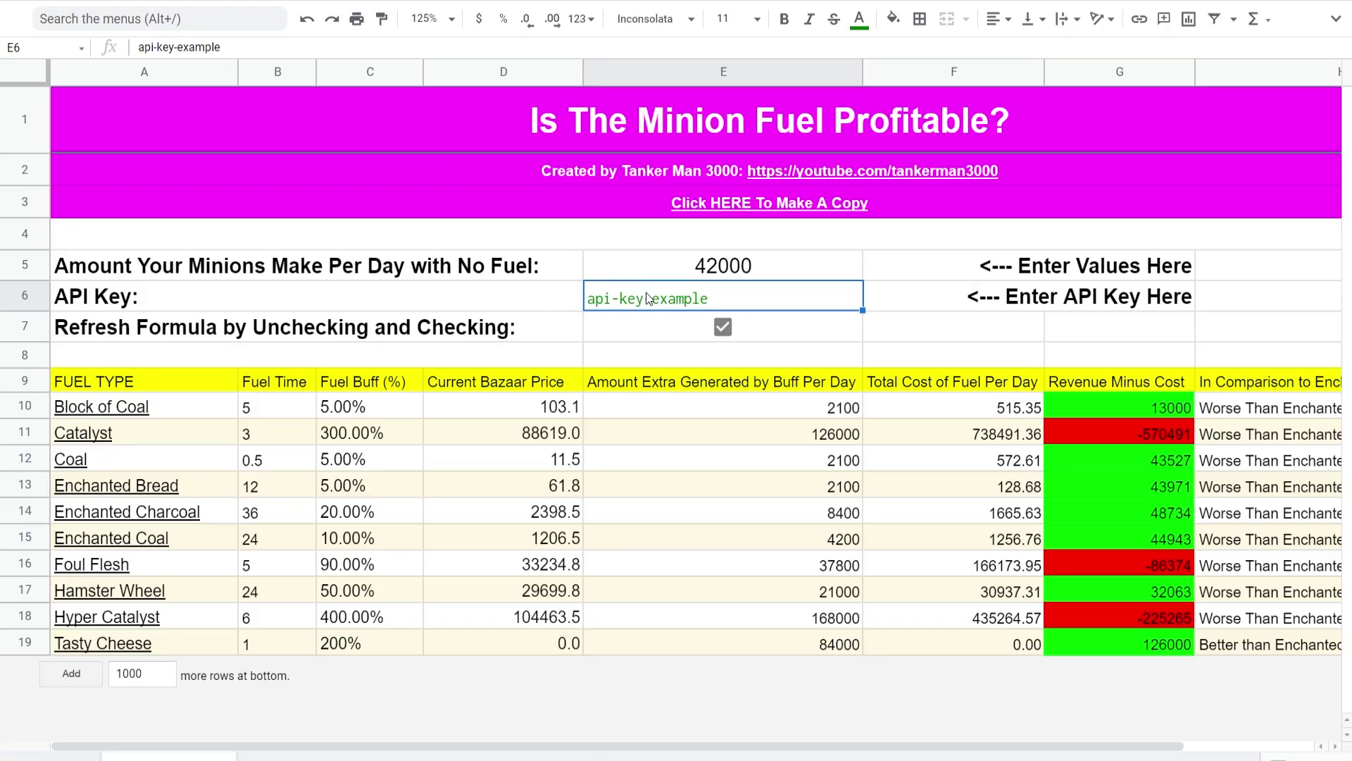
Step: Inspect the API Key placeholder in E6 and the daily minion earnings entry in E5
double_click(703, 298)
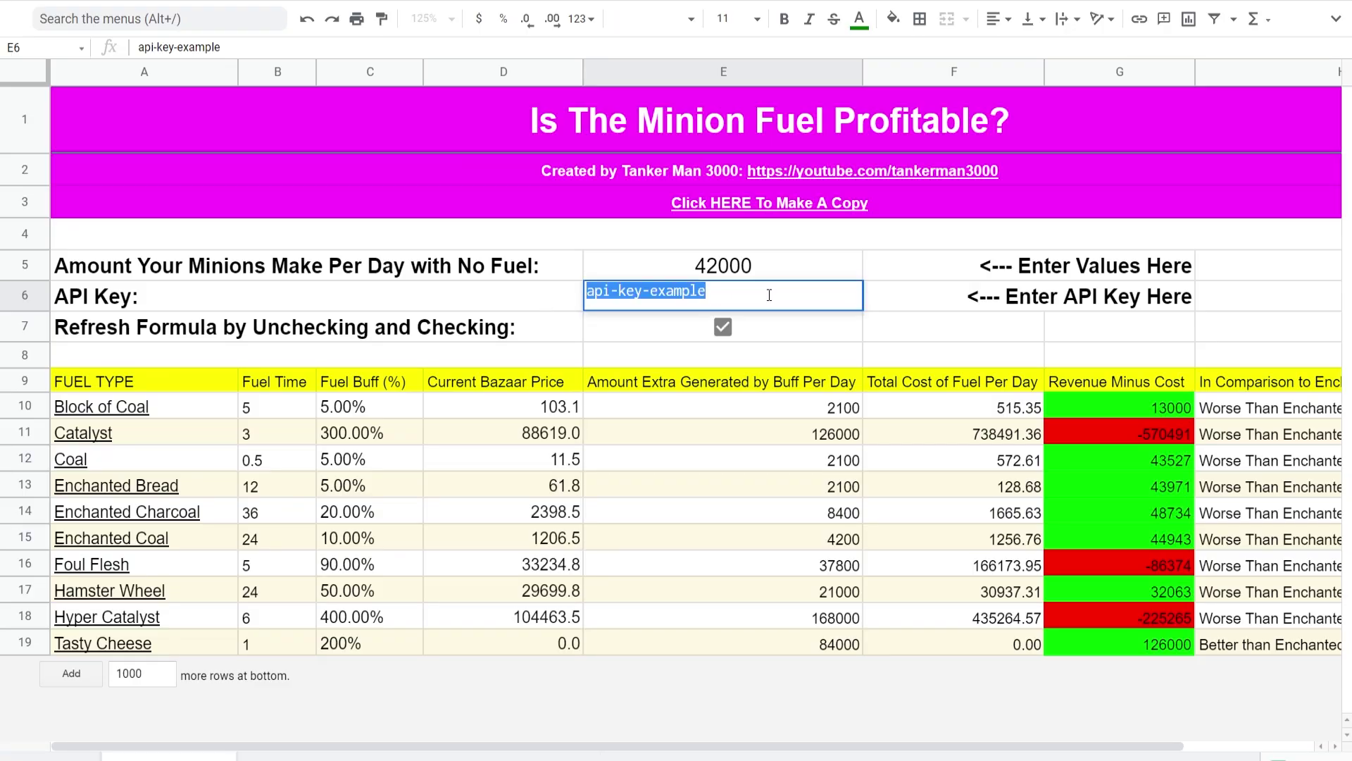
key(Escape)
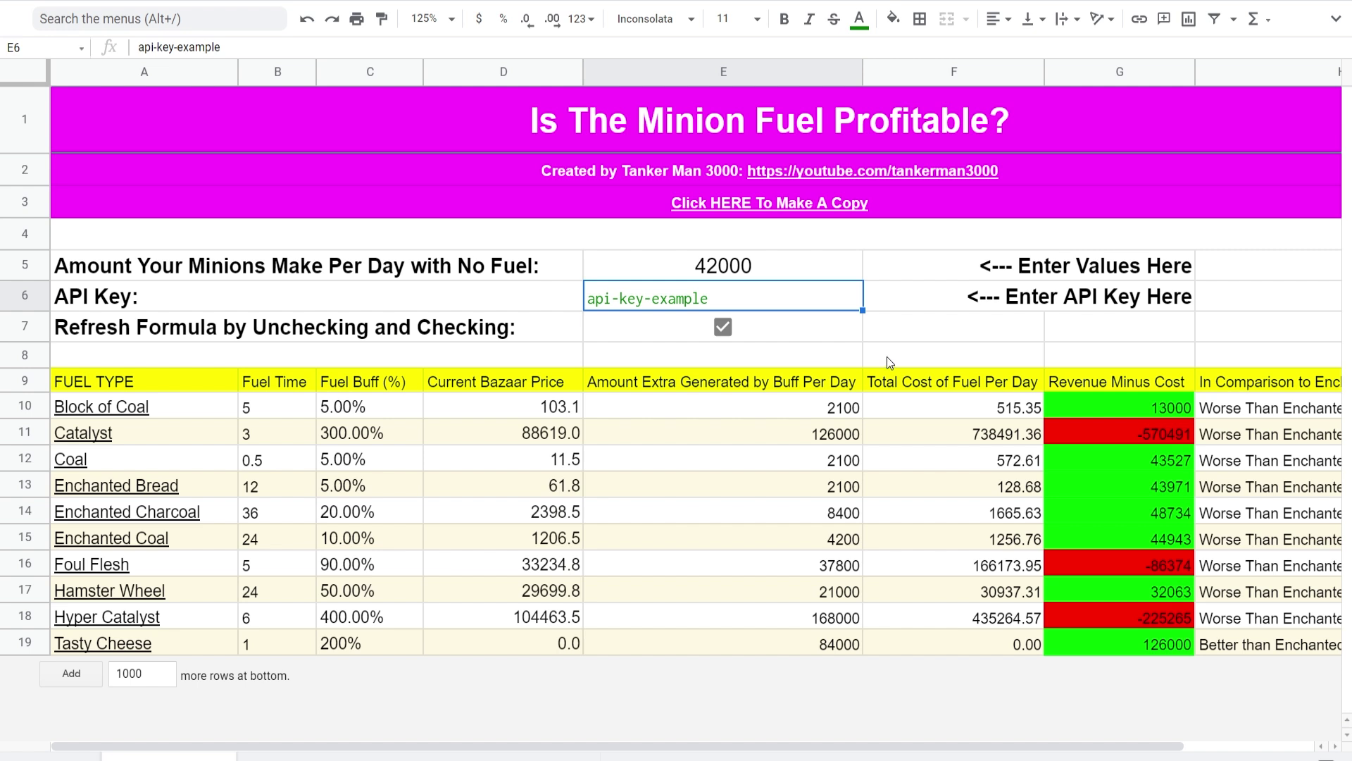
click(881, 335)
click(780, 275)
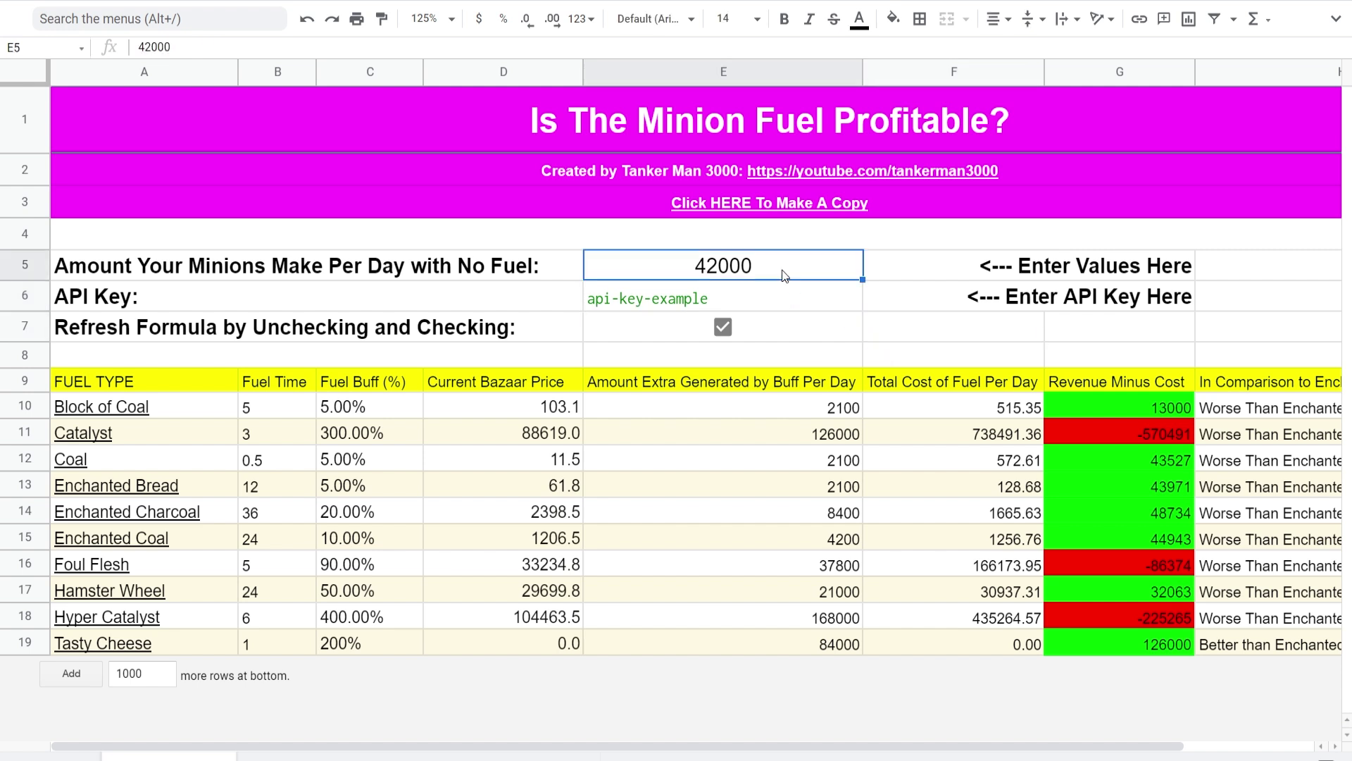
click(780, 309)
double_click(781, 310)
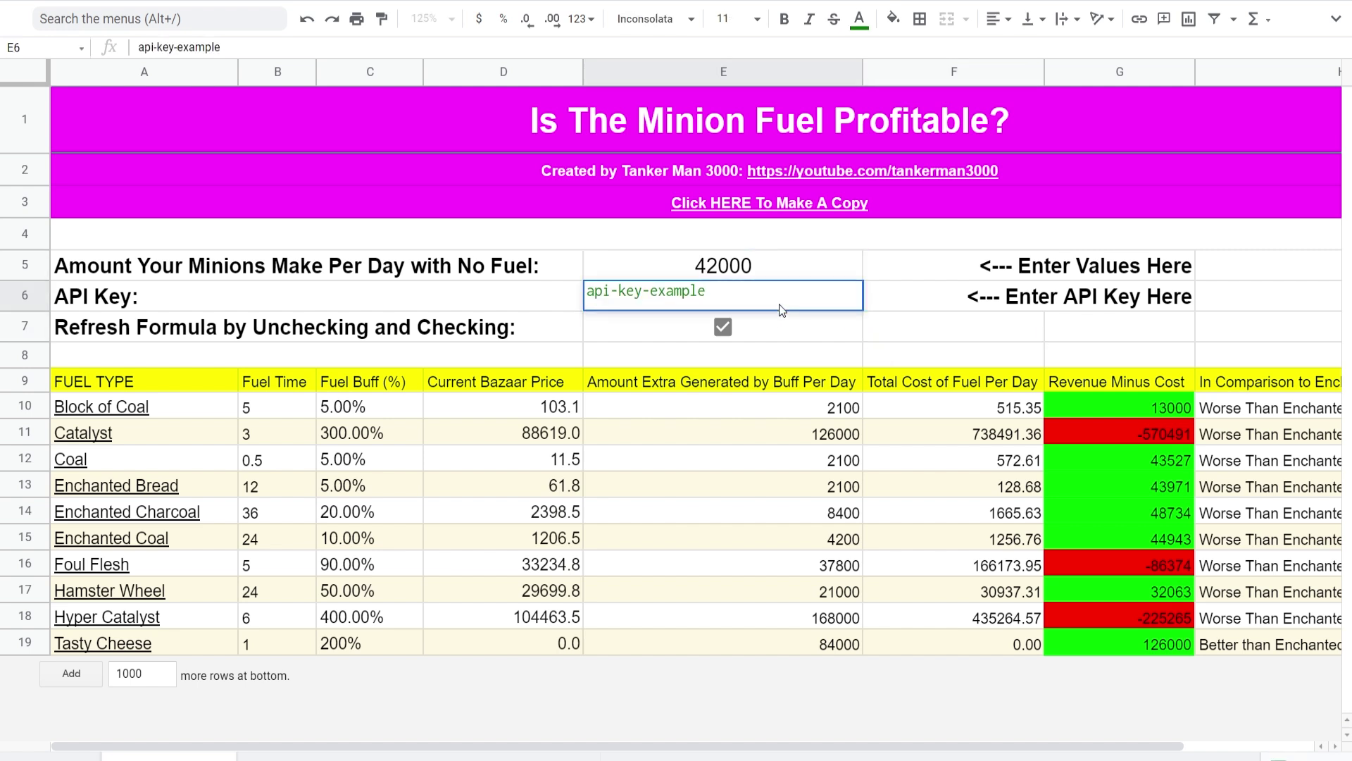
triple_click(701, 298)
click(766, 305)
click(662, 276)
click(653, 240)
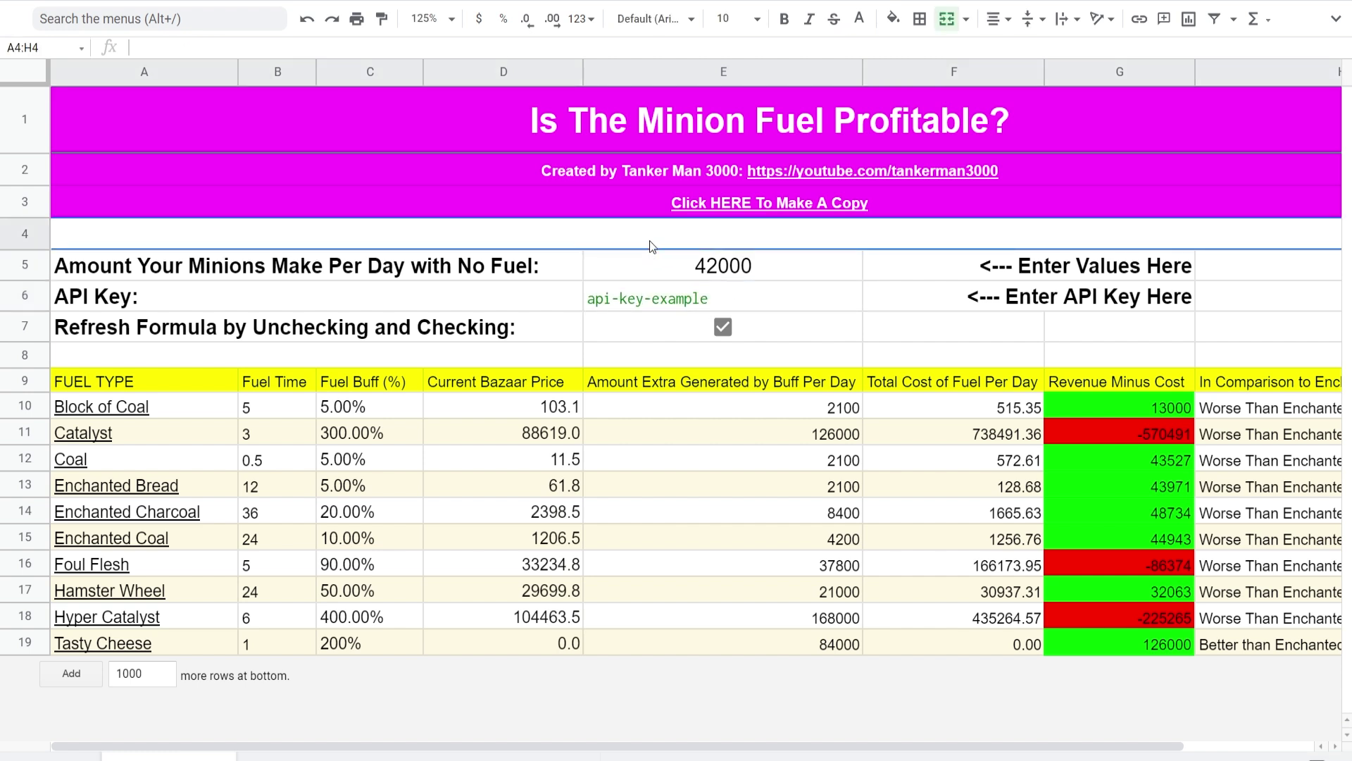
click(719, 272)
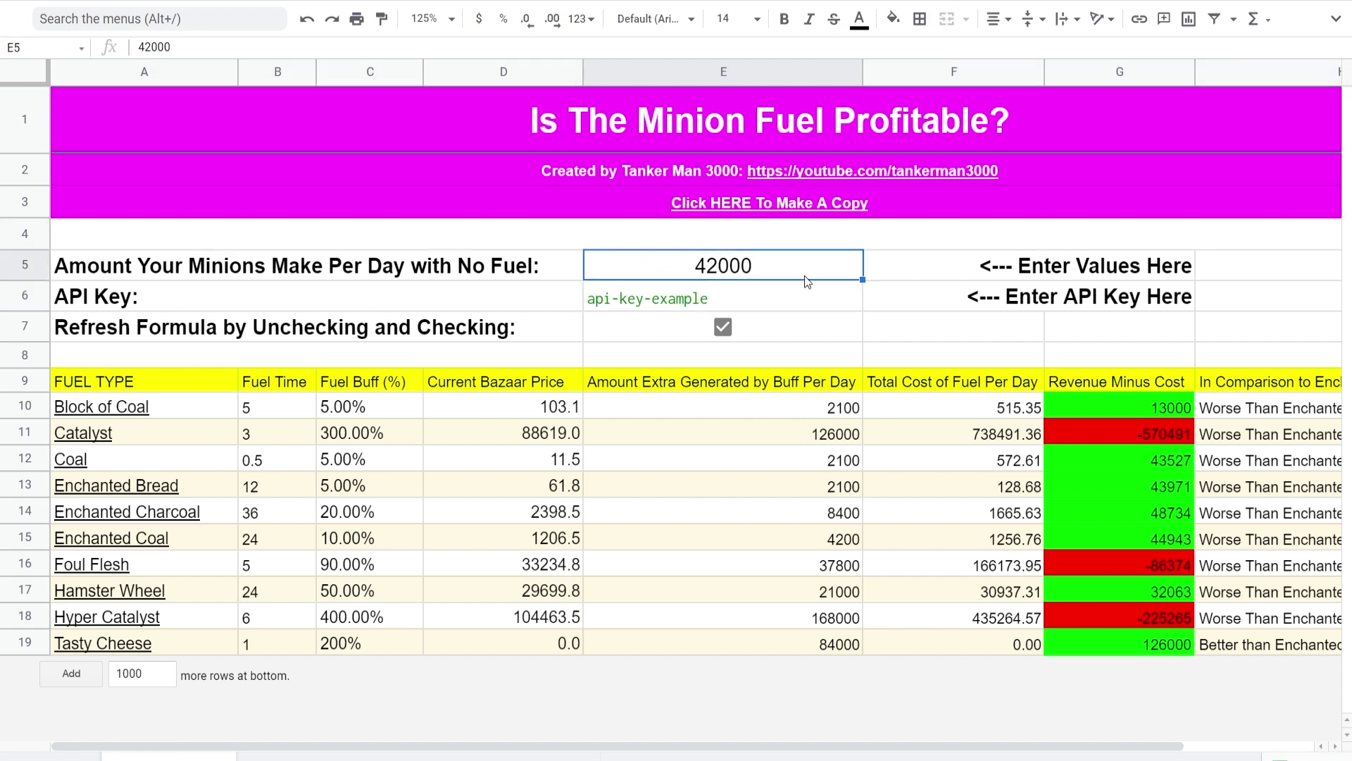
click(556, 274)
click(622, 276)
Step: Open the "How To Calculate How Much Your Minions Make / Day" sheet and follow its HyMinions website link
click(400, 757)
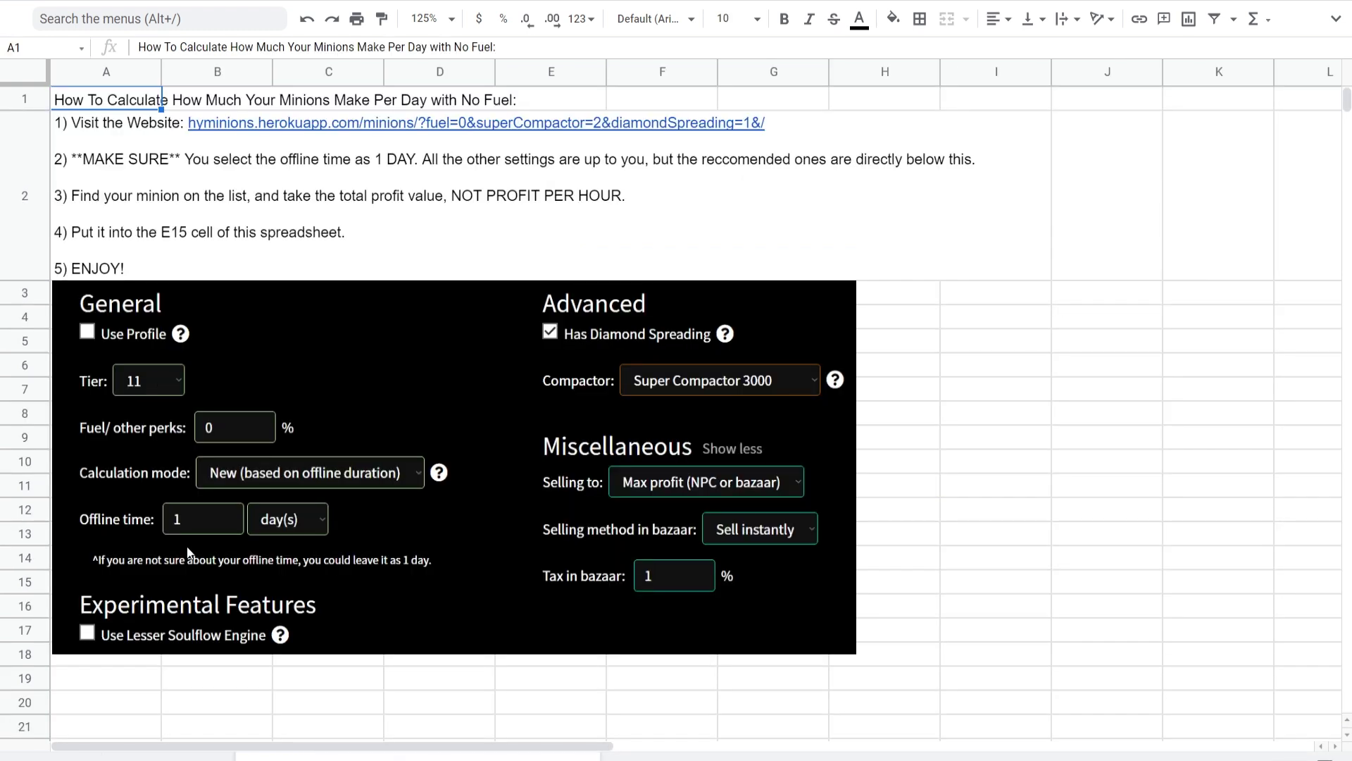
click(253, 124)
click(336, 116)
click(117, 137)
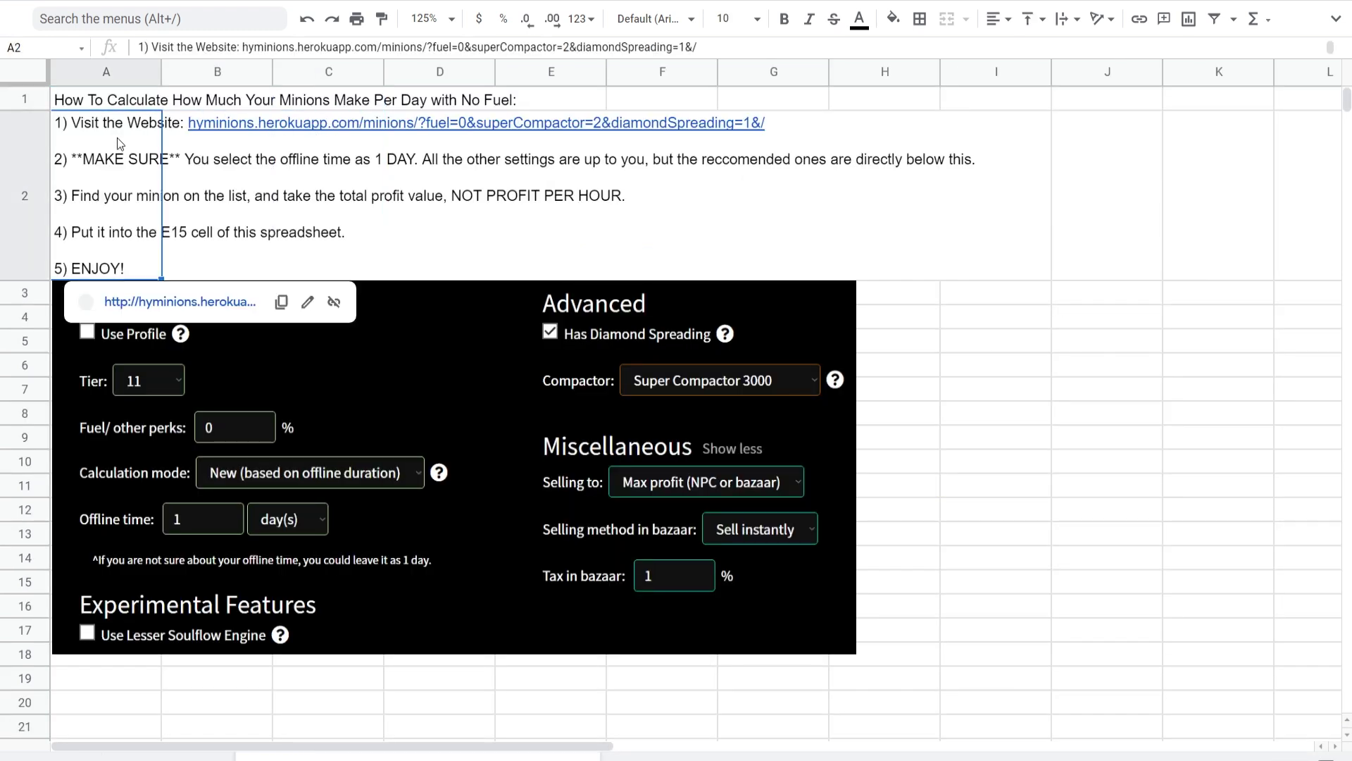
click(180, 303)
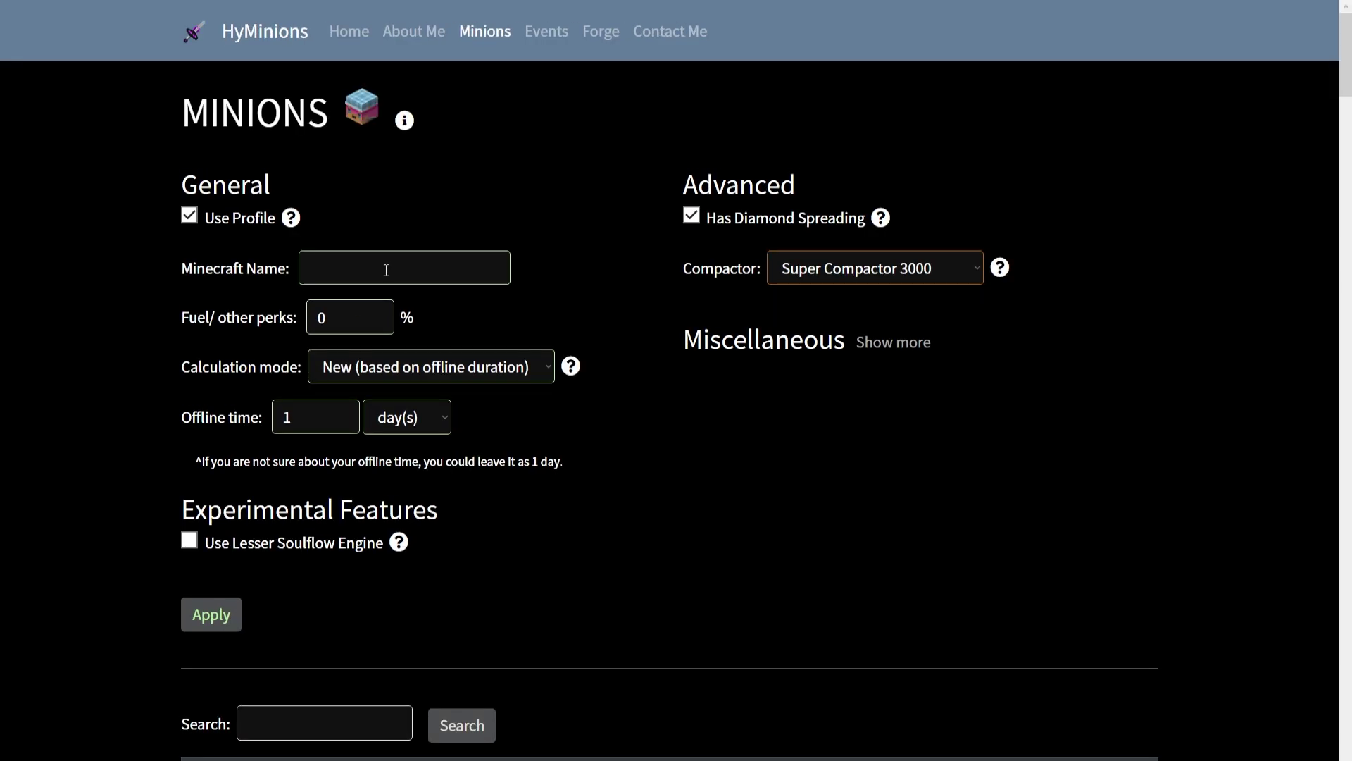
Step: Turn off Use Profile in the minion calculator and show its additional Miscellaneous settings
click(386, 270)
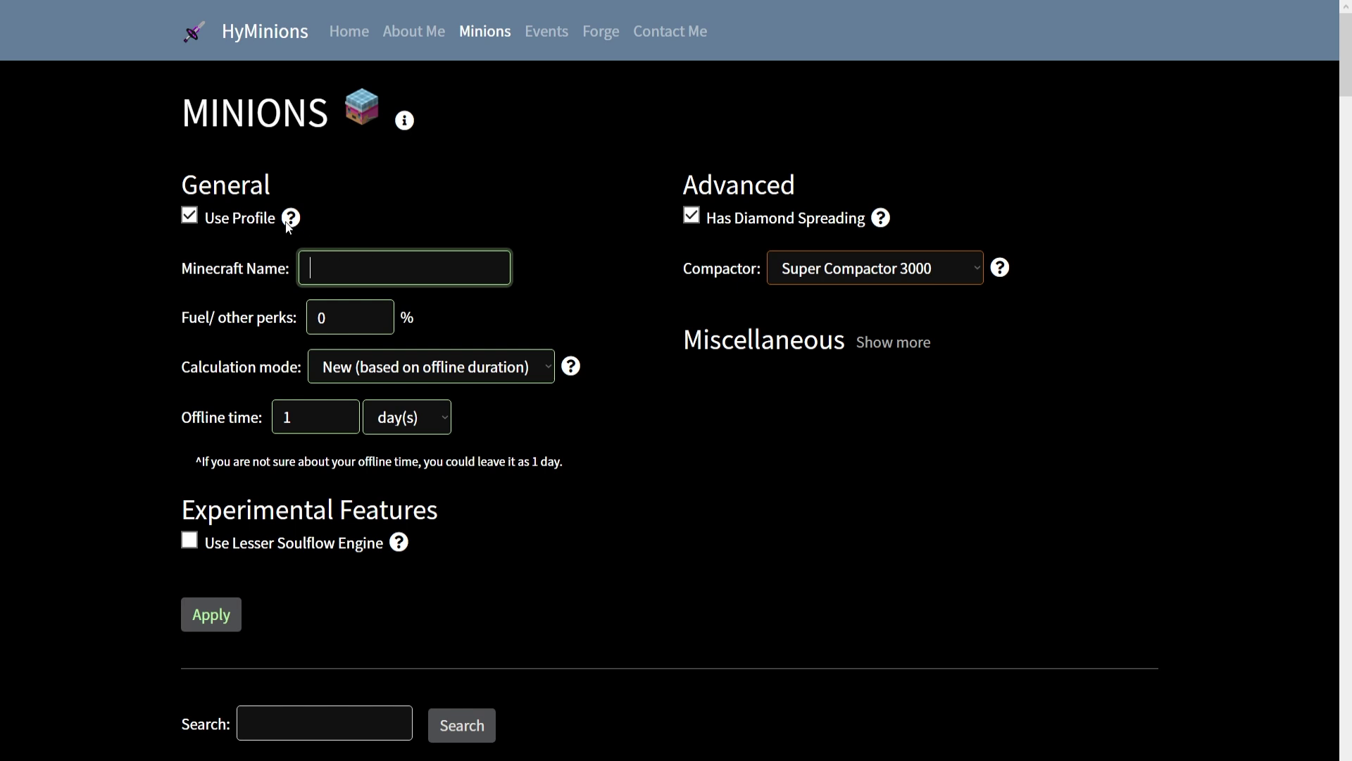
click(189, 214)
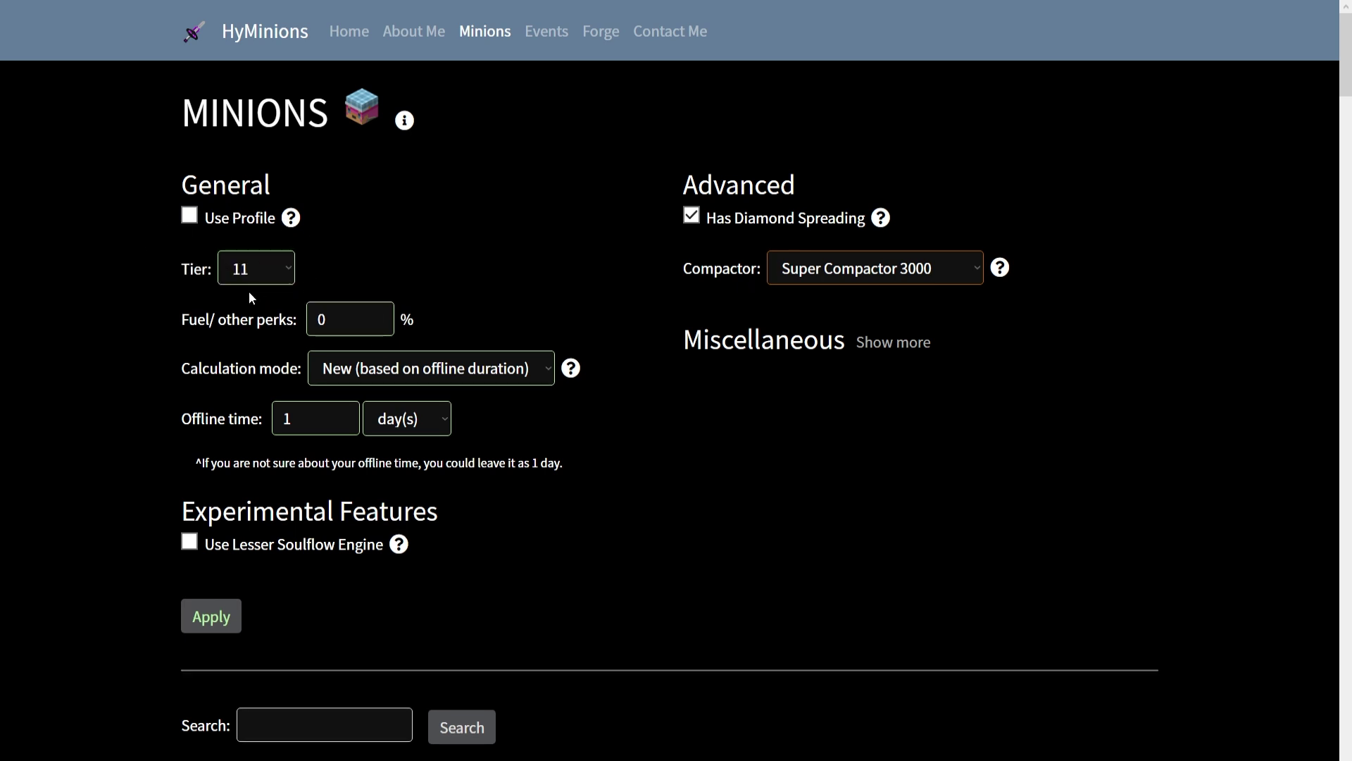
click(244, 265)
click(373, 318)
click(234, 315)
click(406, 375)
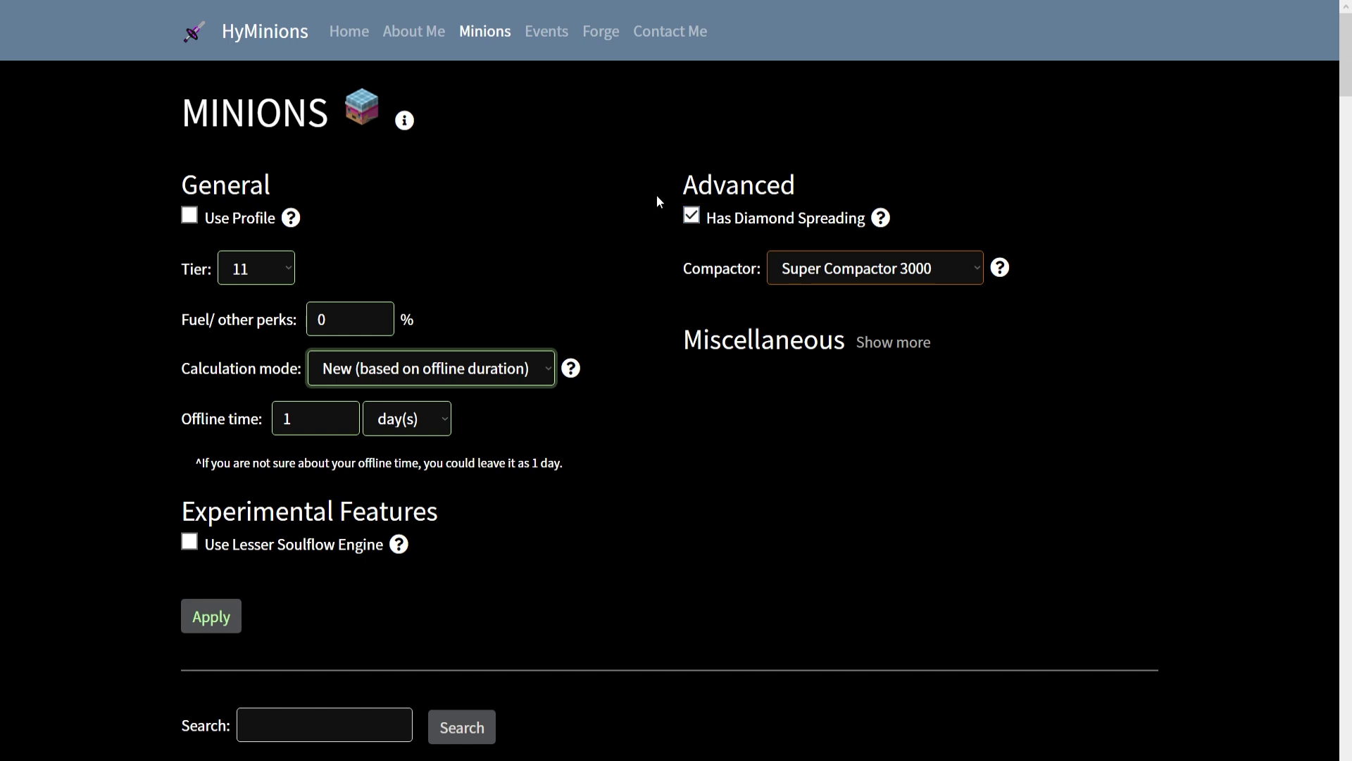
click(896, 344)
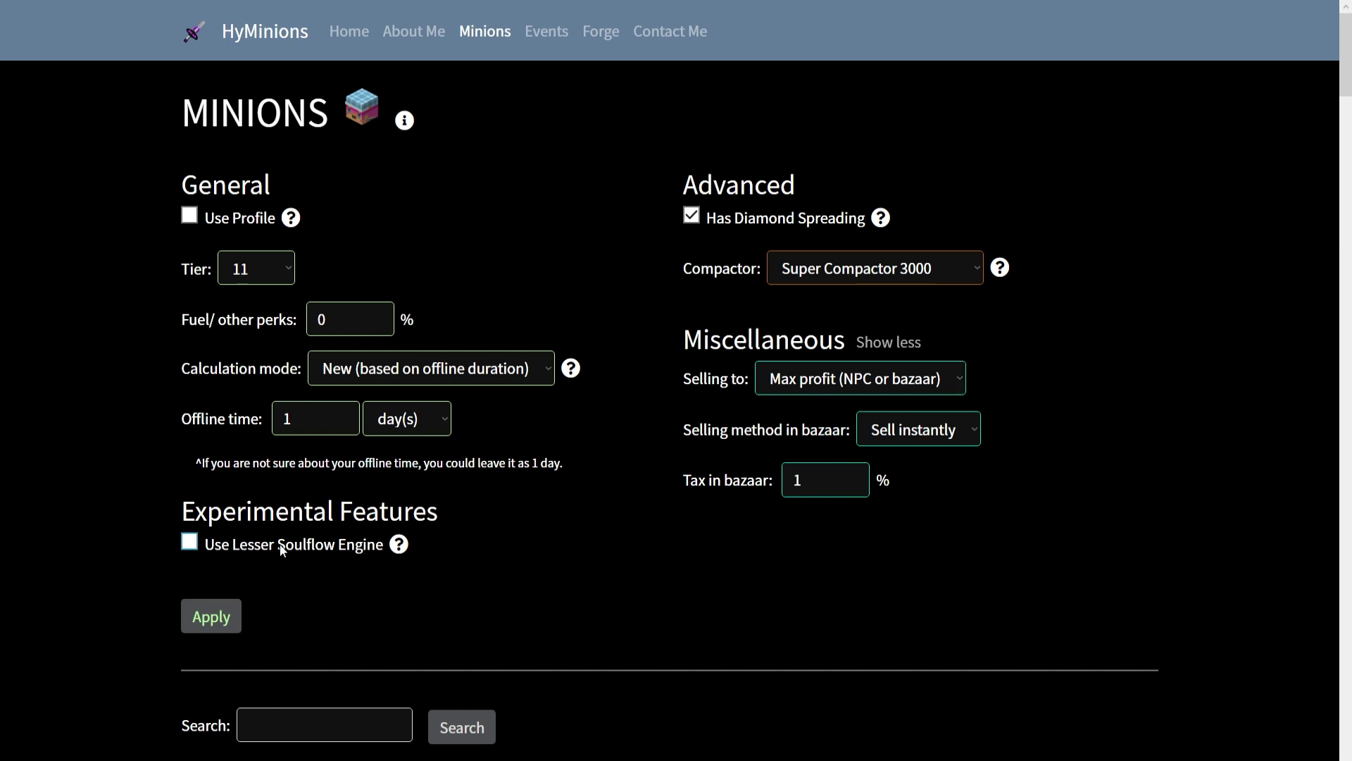
Step: Find the Redstone Minion in the minion profit list by searching the page for "redst"
scroll(457, 557, down, 4)
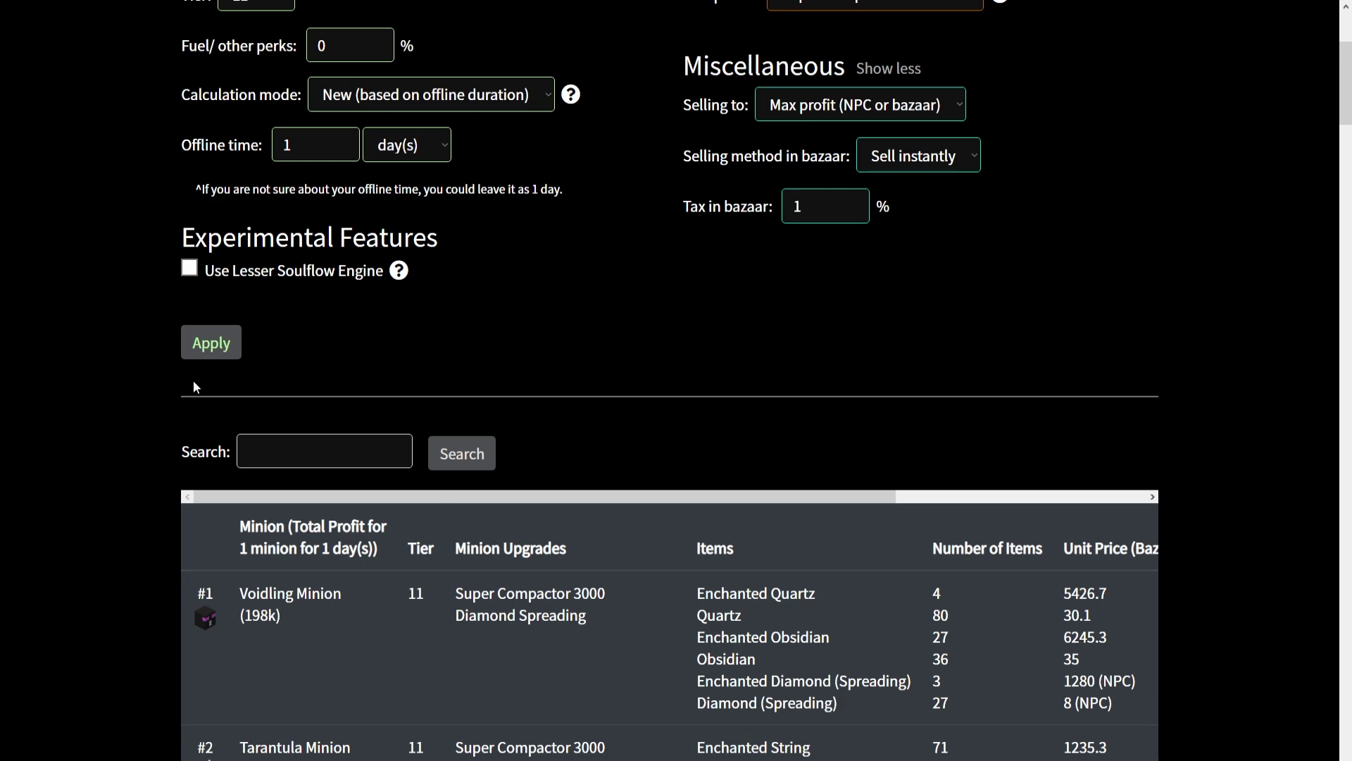
scroll(214, 400, down, 5)
scroll(298, 318, down, 11)
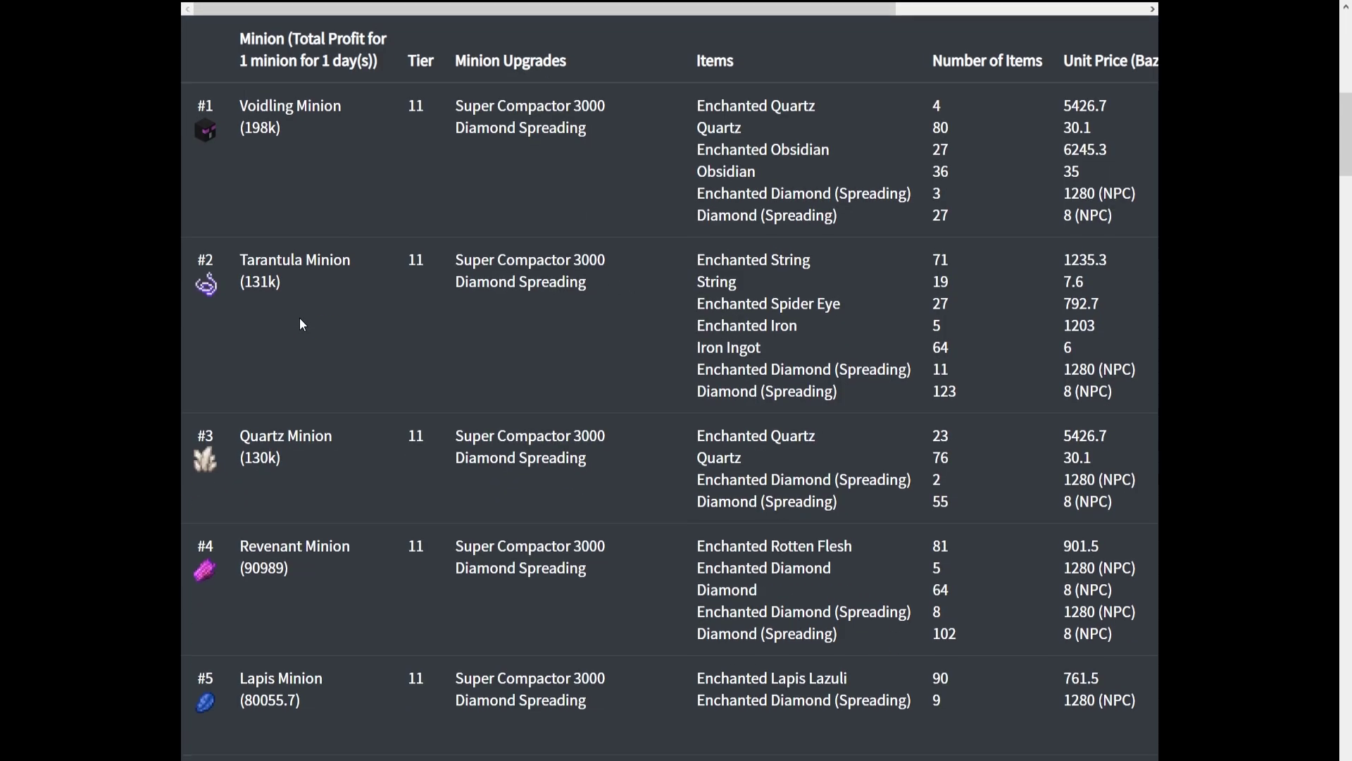
scroll(302, 318, down, 6)
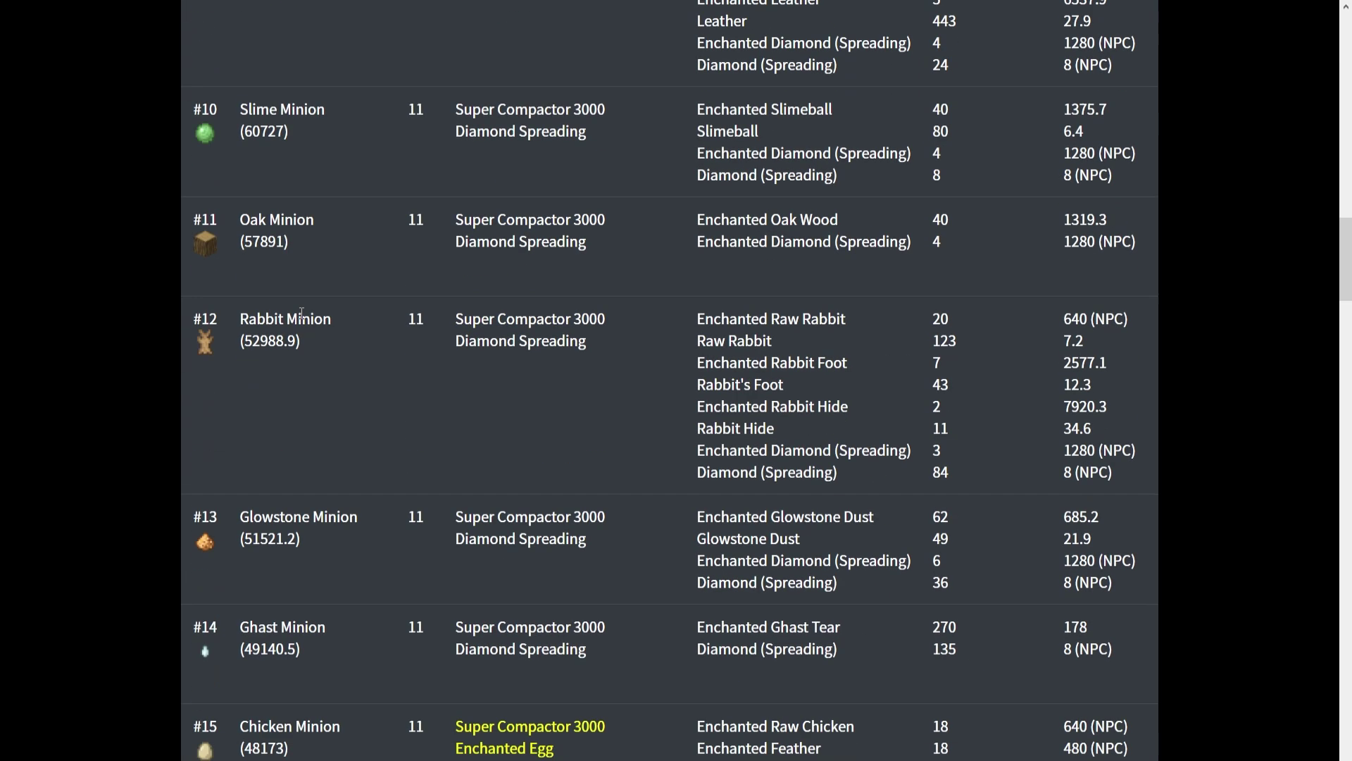
key(ctrl+f)
text(redst)
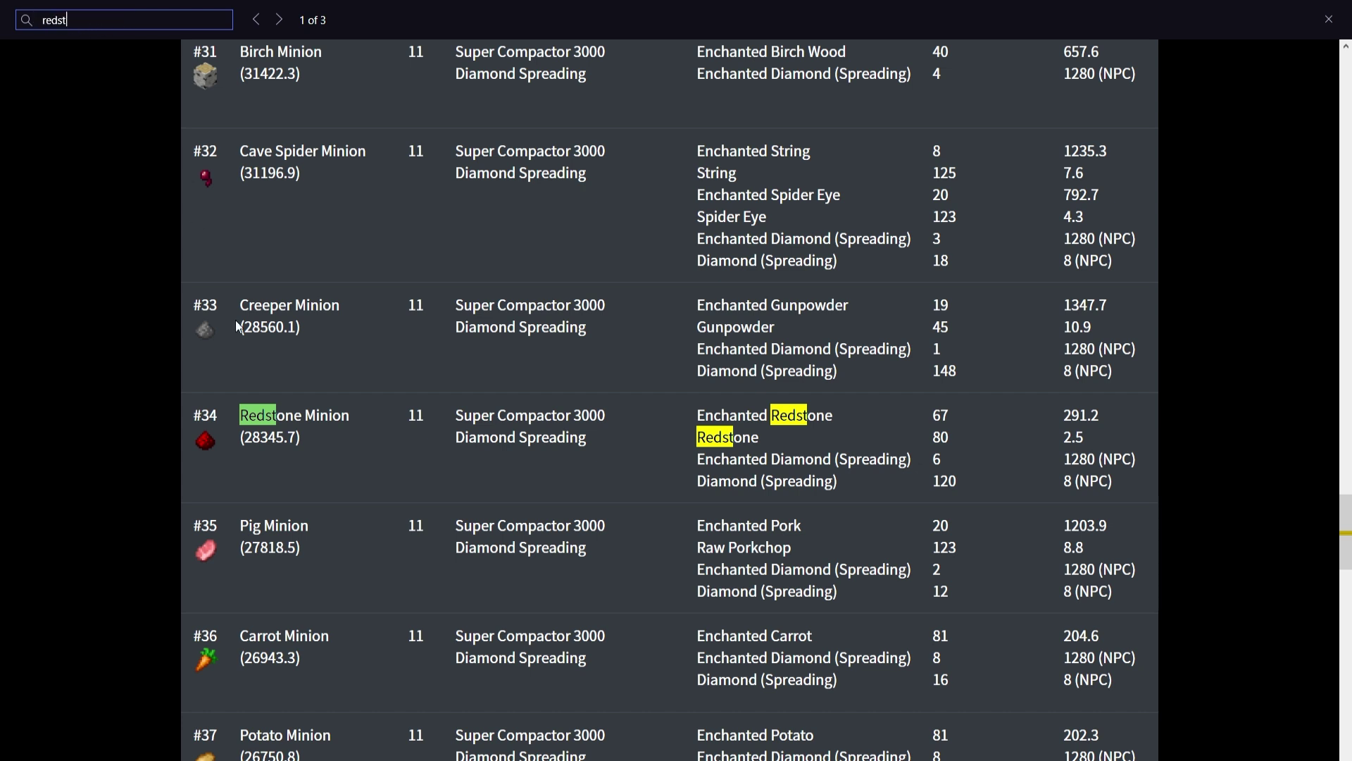
click(1328, 19)
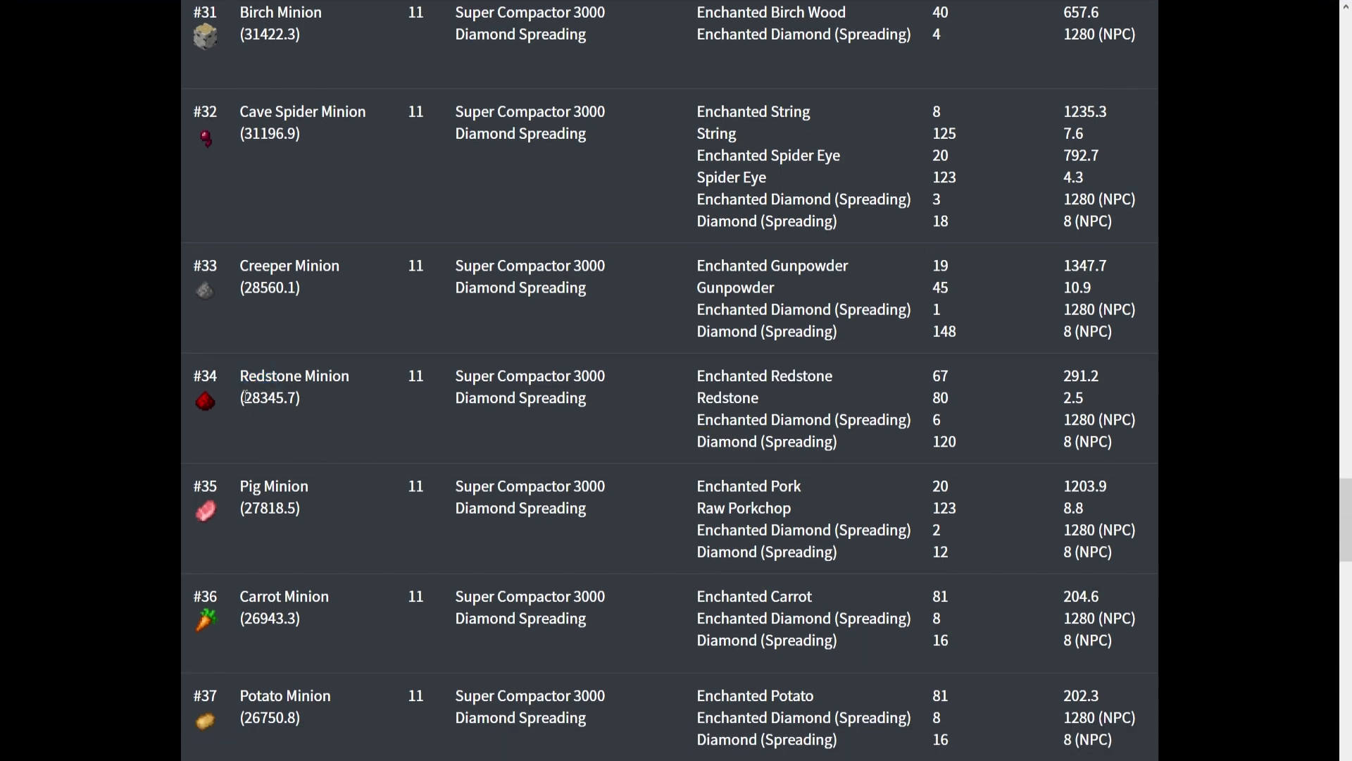
Step: Highlight the Redstone Minion's daily profit and check it against the Total Profit column
drag(245, 396, 293, 407)
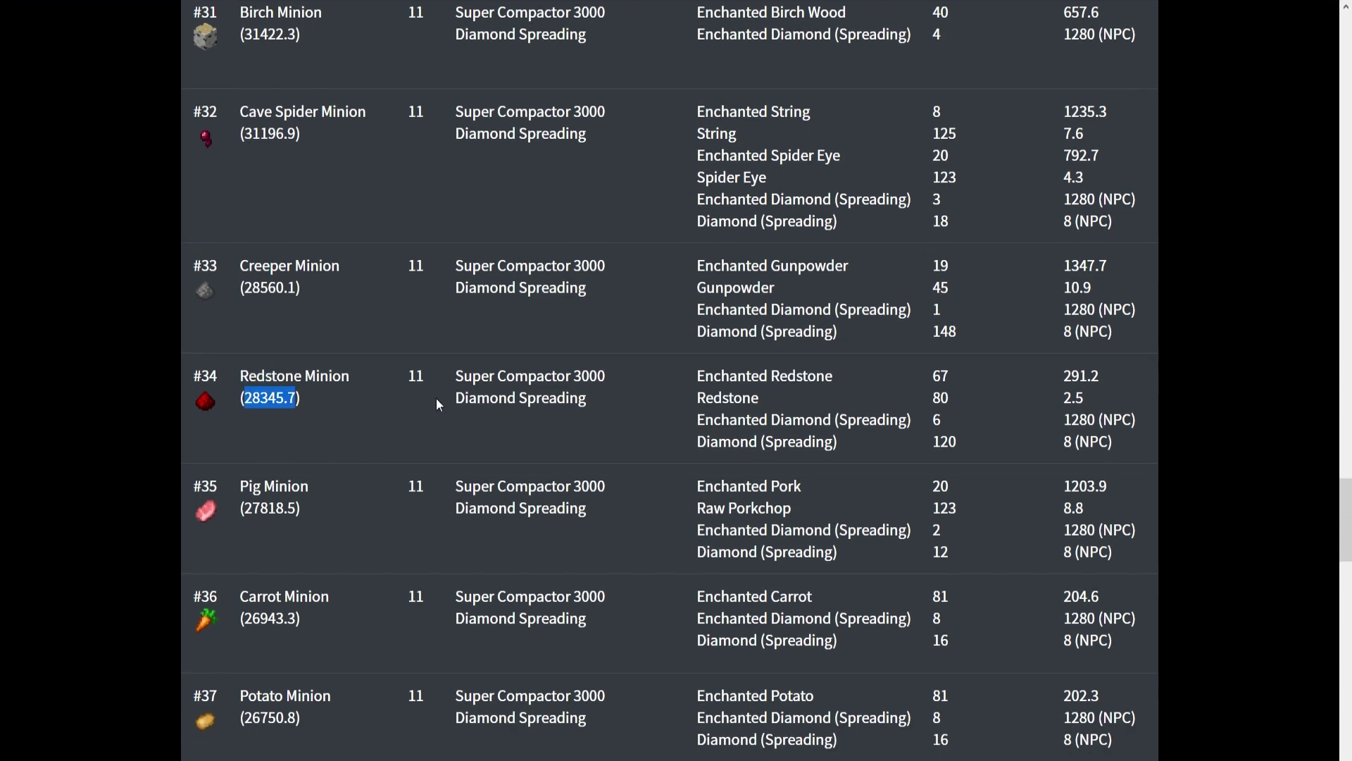
scroll(435, 405, right, 5)
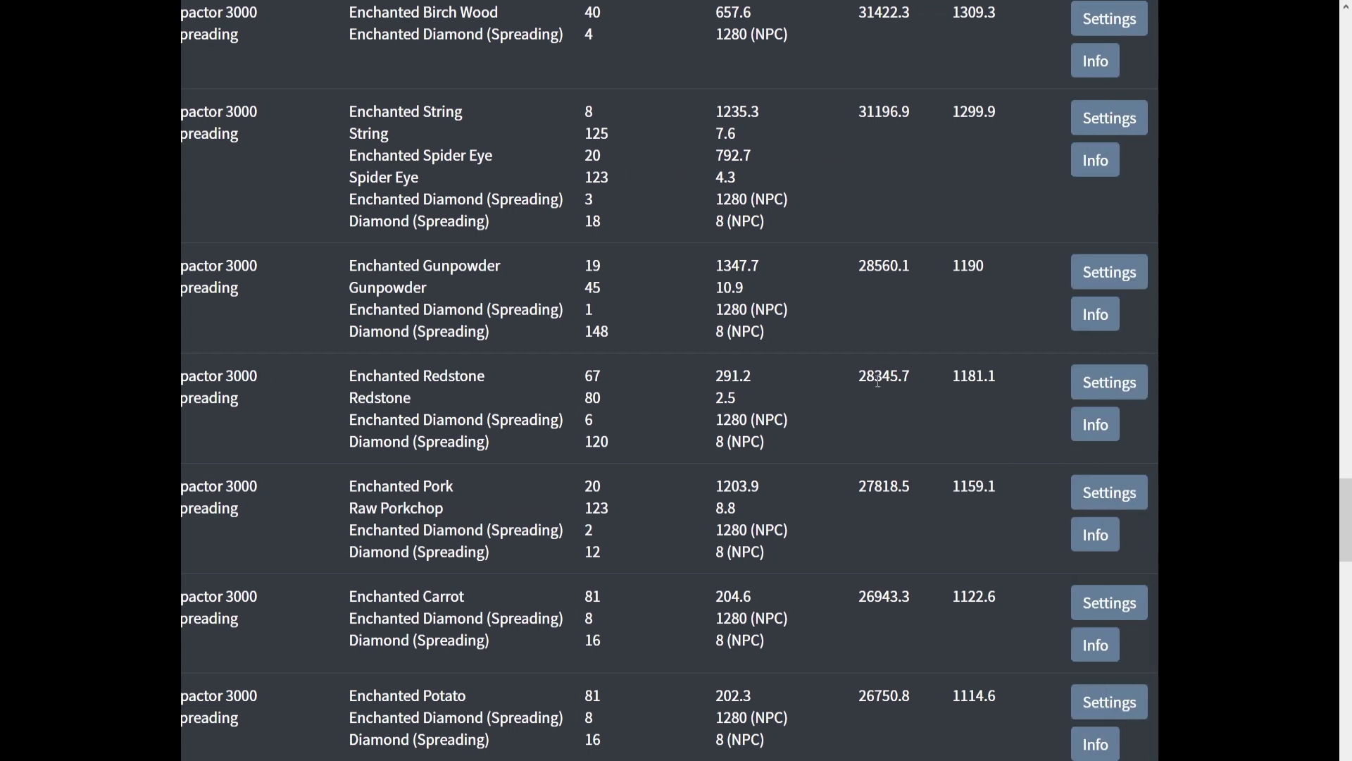
drag(889, 374, 910, 374)
Step: Switch back to the spreadsheet's fuel calculator sheet and inspect the daily earnings entry in E5 and the refresh checkbox in E7
click(665, 361)
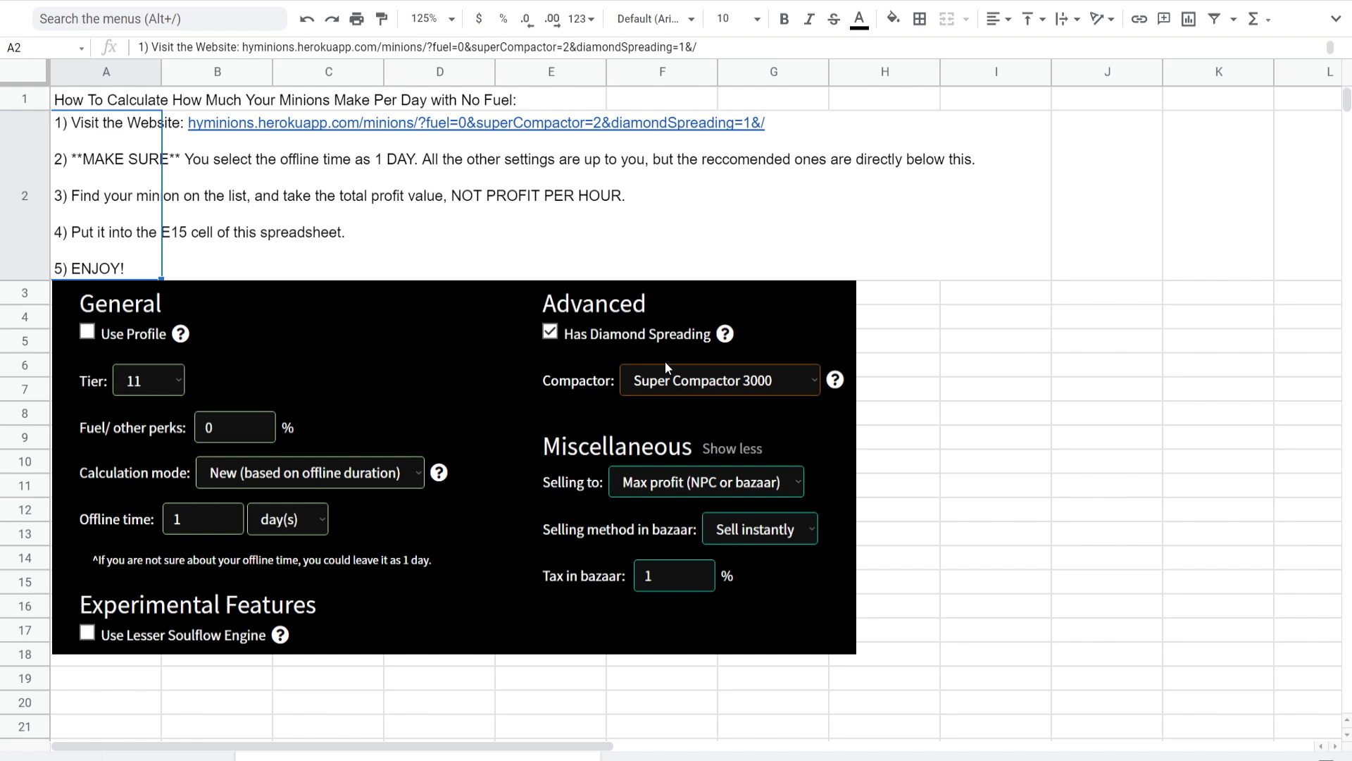
click(944, 360)
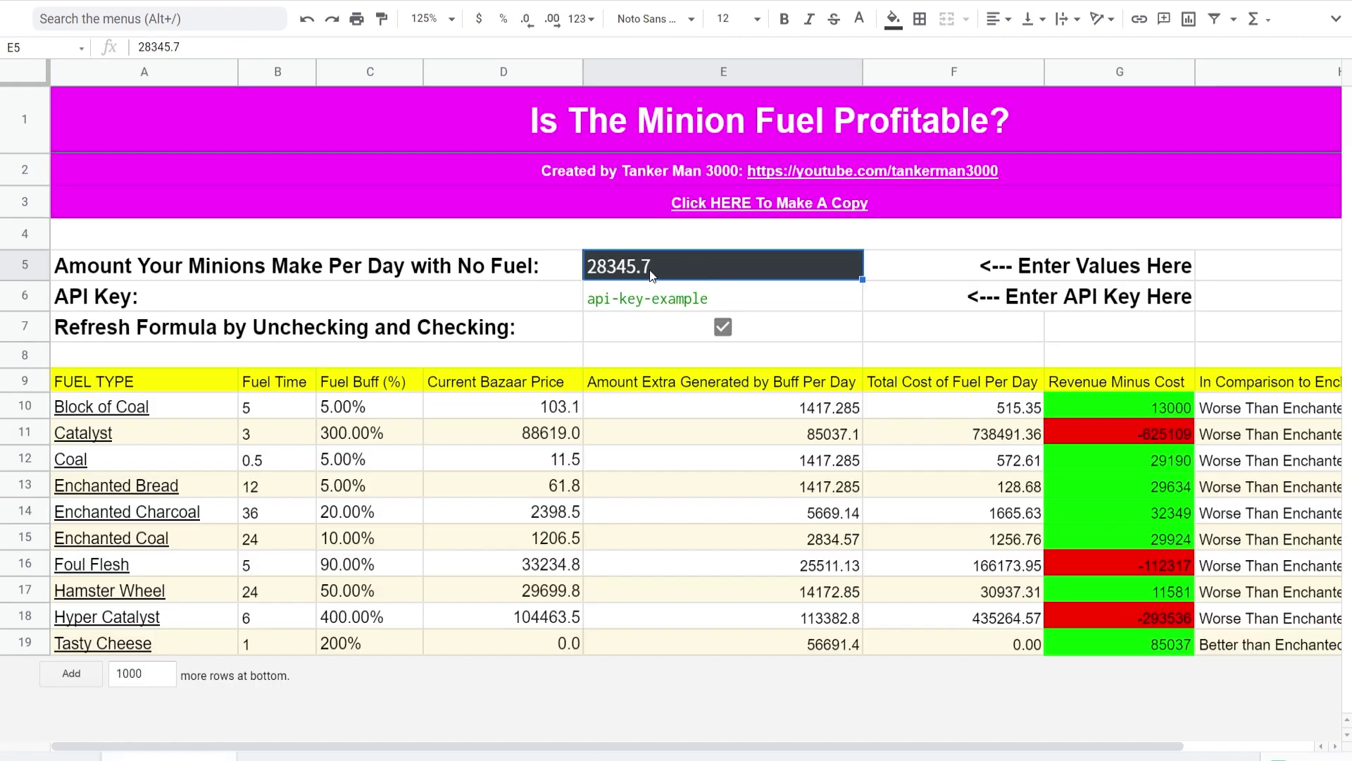
click(623, 325)
click(625, 271)
click(609, 344)
click(624, 268)
click(621, 336)
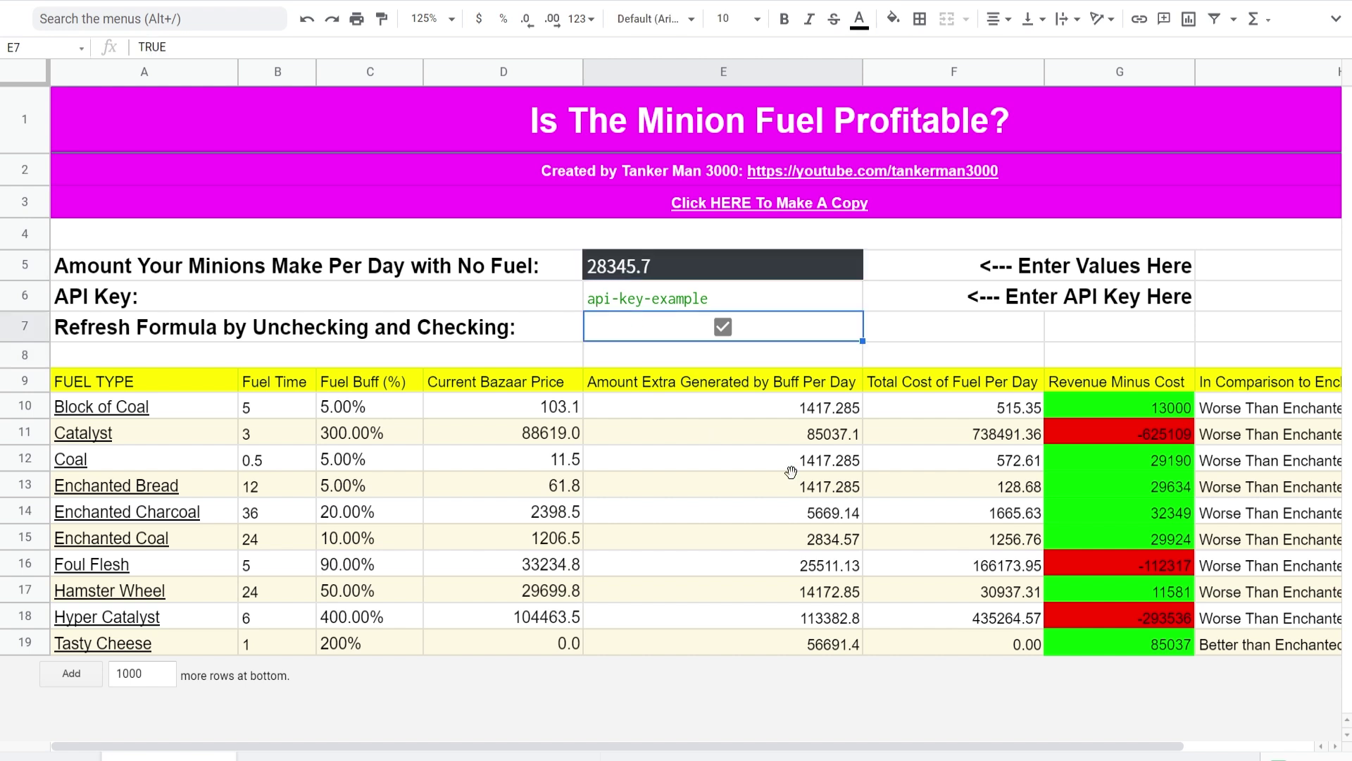
Step: Step through the Amount Extra Generated by Buff Per Day values for the fuels
click(768, 415)
key(Down)
key(Down)
key(Down)
key(Down)
key(Down)
key(Down)
key(Down)
key(Down)
key(Down)
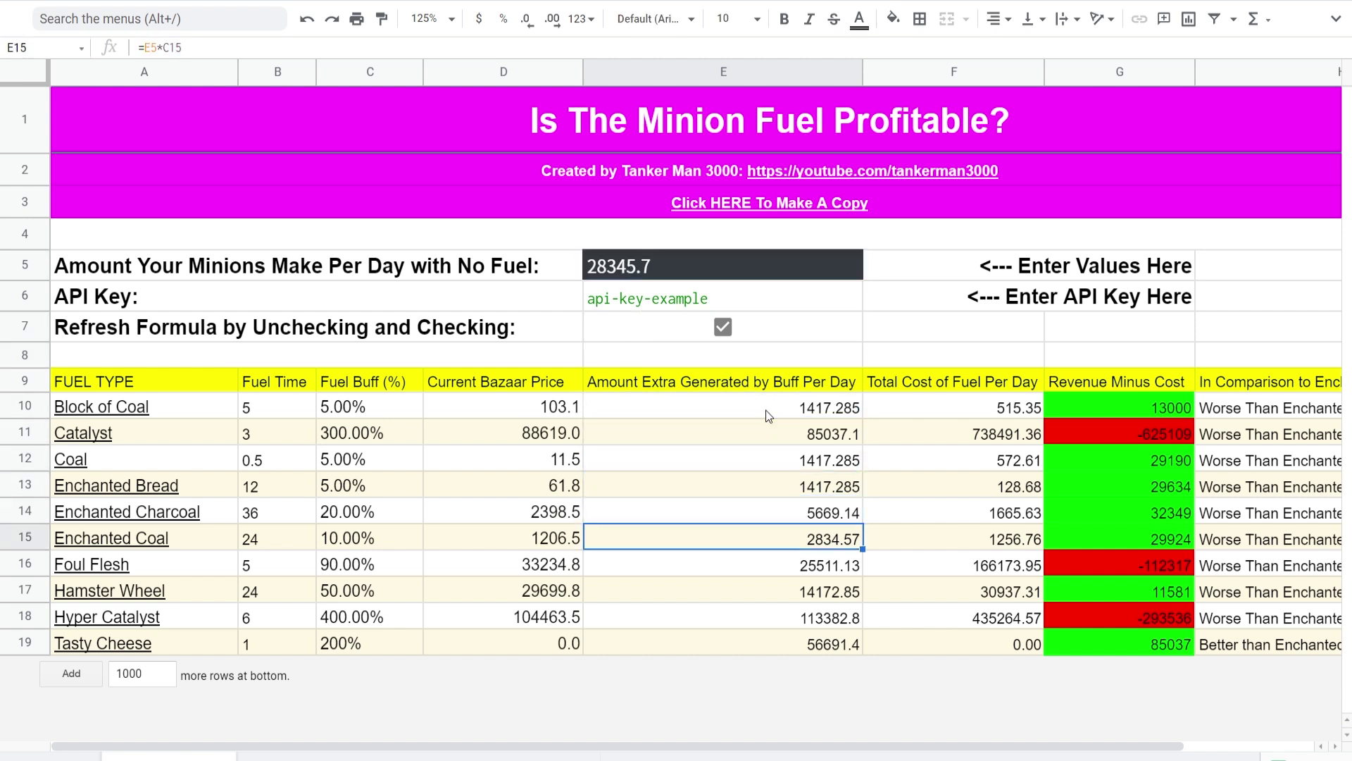
Step: Step through the Current Bazaar Price cells and their importJSON formulas
key(Left)
key(Up)
key(Up)
key(Up)
key(Up)
key(Up)
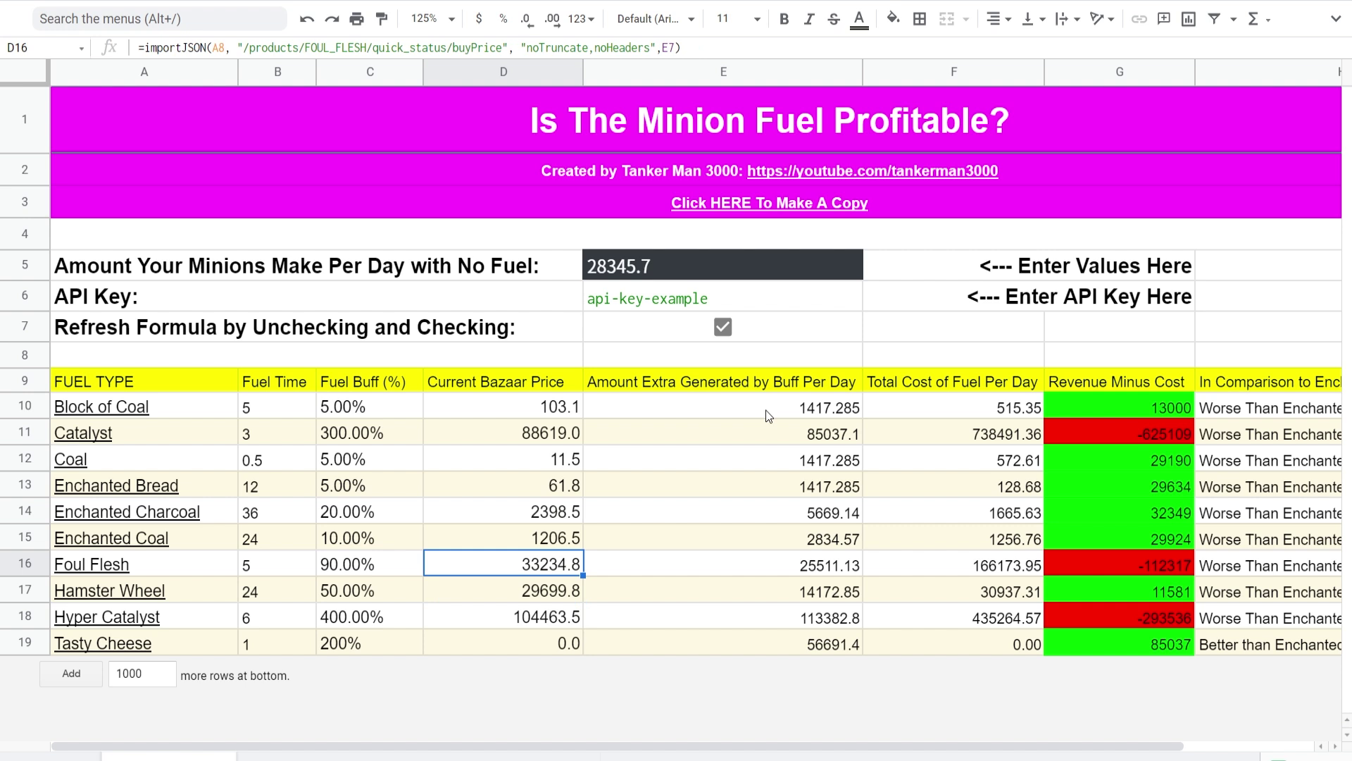
Step: Compare the no-fuel daily earnings in E5 with Block of Coal's fuel buff and extra amount generated per day
click(670, 289)
click(669, 266)
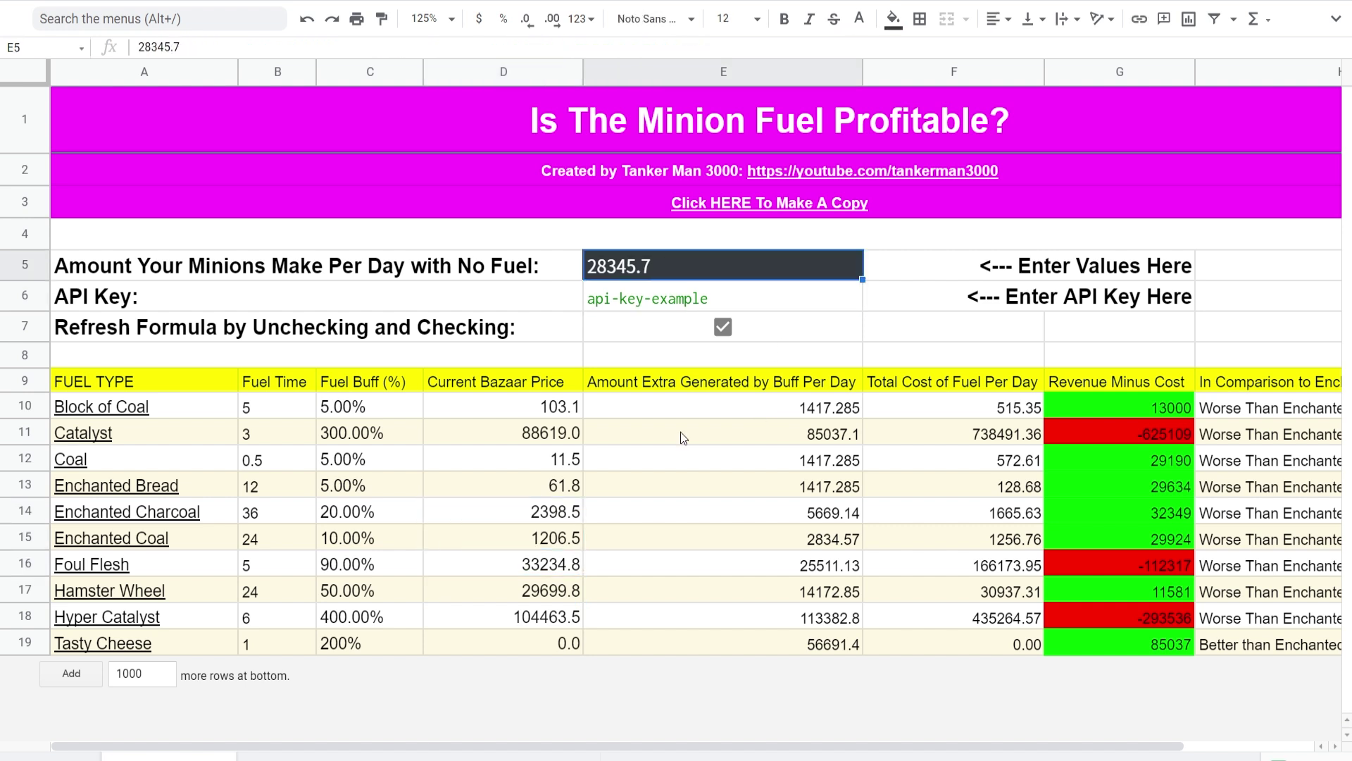
click(642, 485)
click(361, 412)
key(Right)
key(Right)
click(594, 276)
click(798, 411)
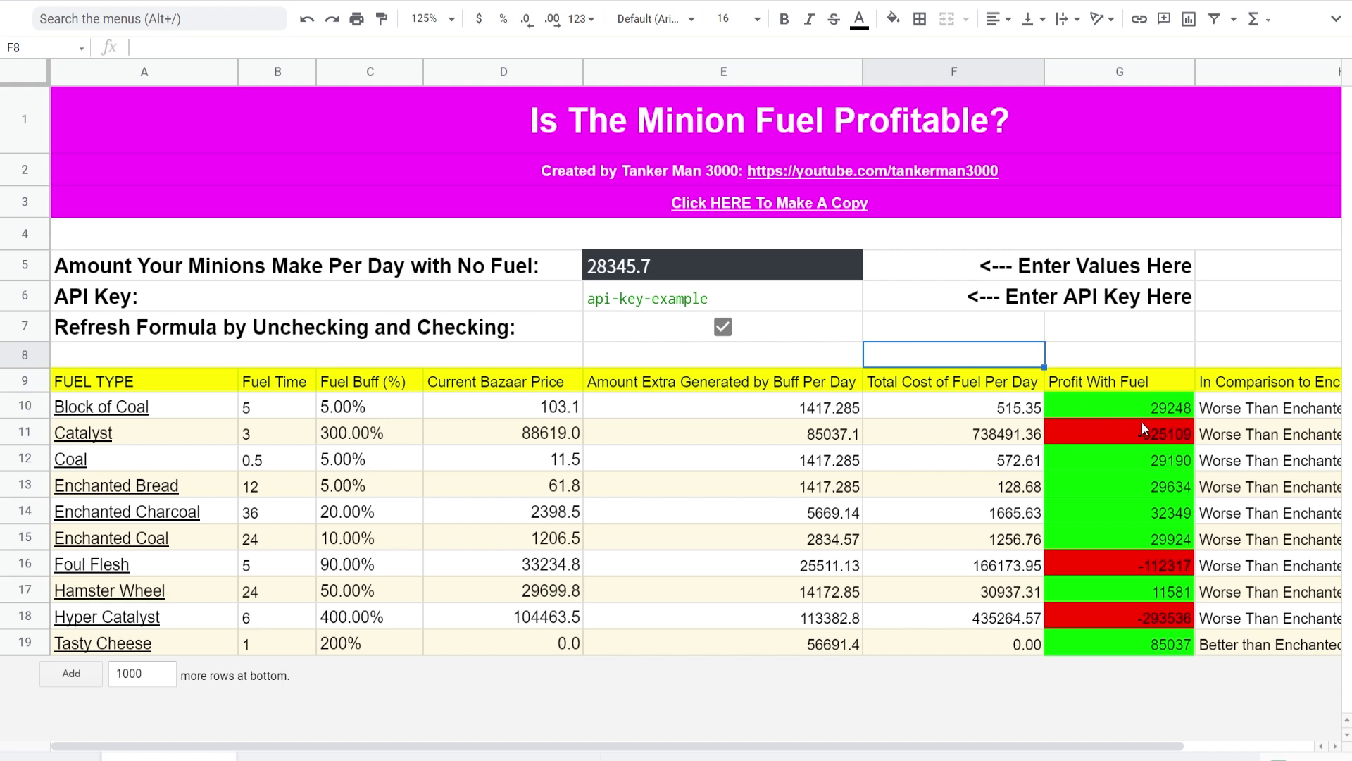
Step: Inspect the Profit With Fuel formula for Block of Coal in G10
scroll(1179, 387, right, 3)
click(910, 412)
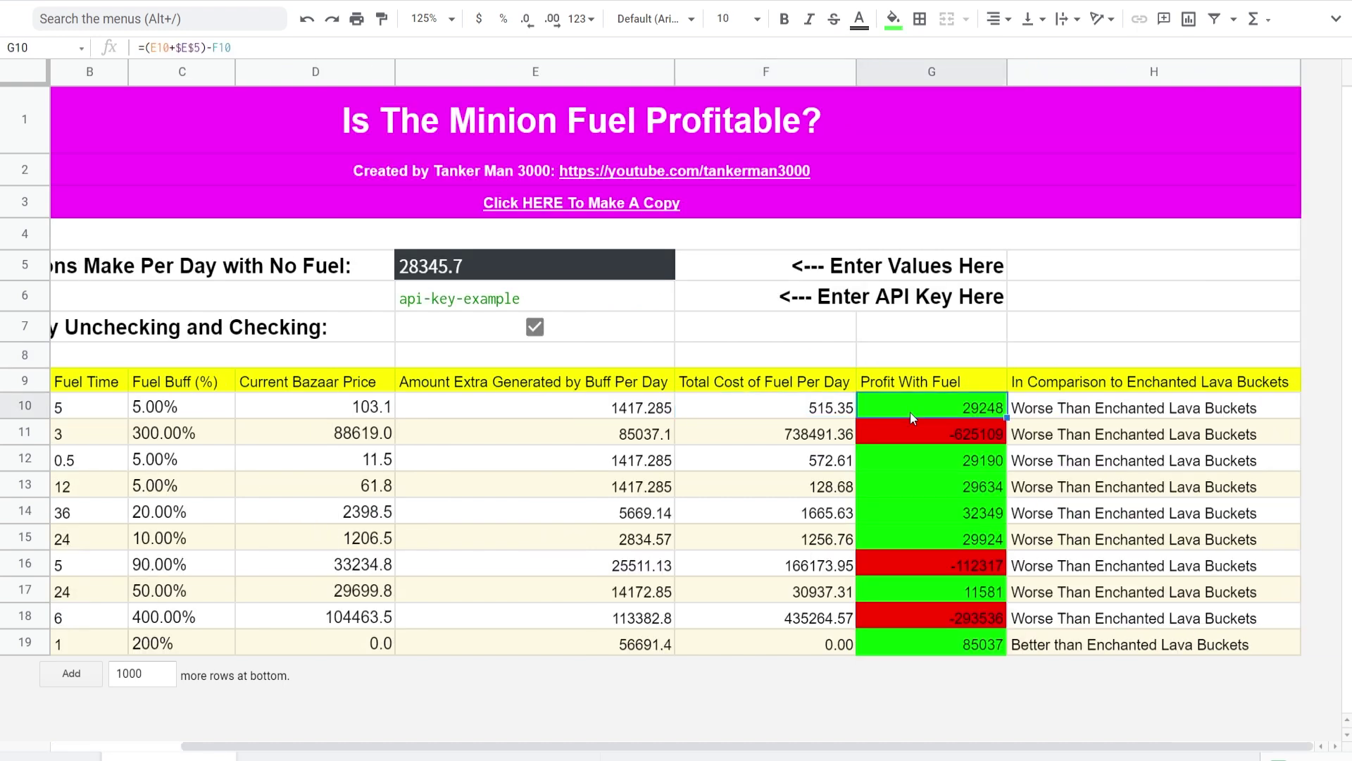
scroll(788, 622, left, 3)
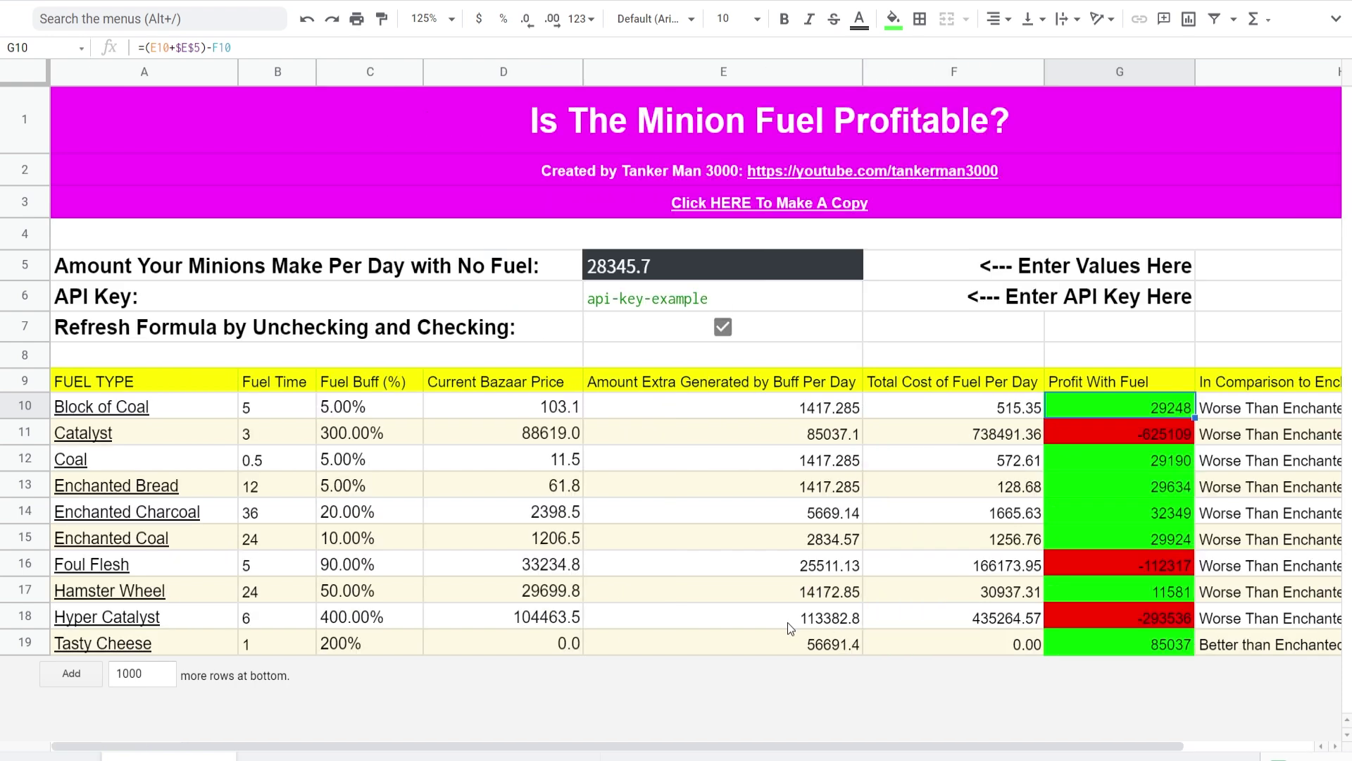
Step: Examine the In Comparison to Enchanted Lava Buckets column, including the formulas for Block of Coal and Tasty Cheese
scroll(783, 597, right, 3)
scroll(784, 595, left, 3)
scroll(722, 651, right, 3)
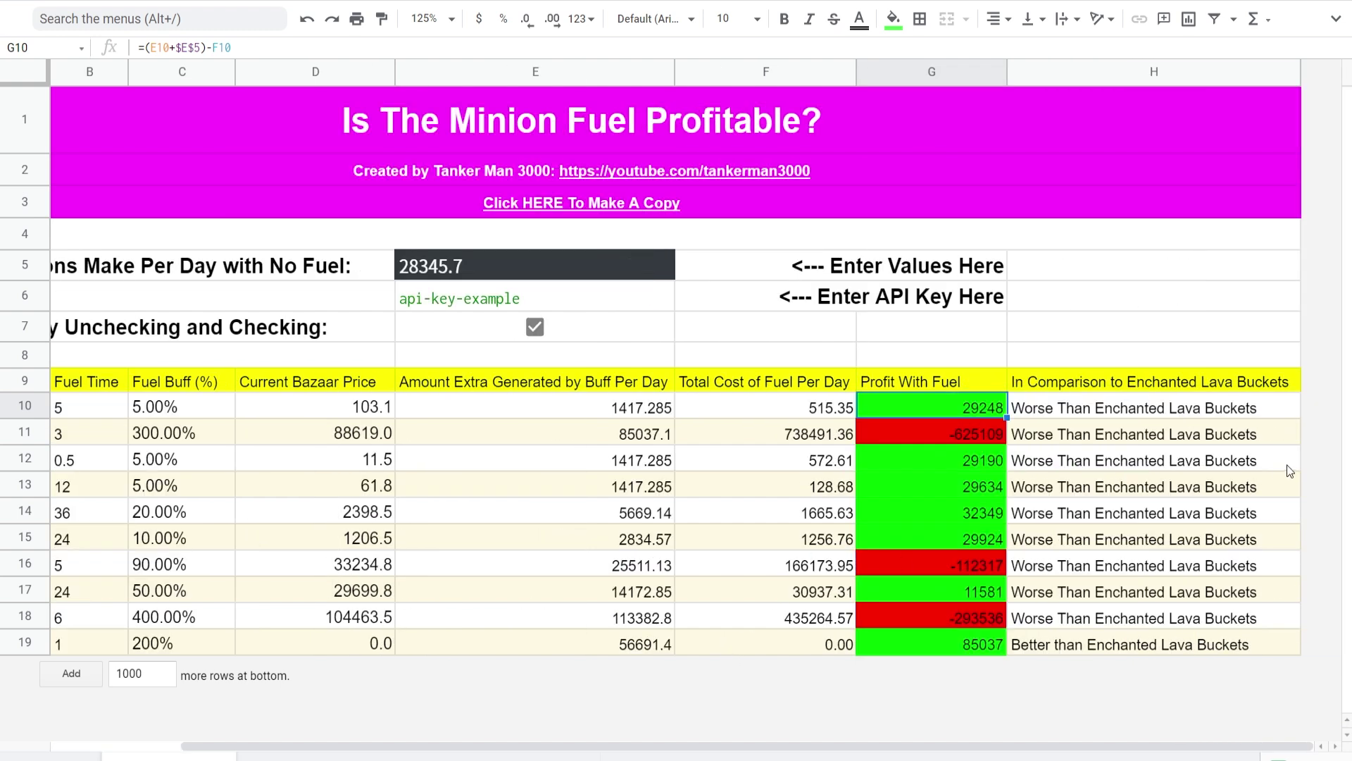
drag(1049, 411, 1096, 419)
click(1079, 624)
click(1092, 414)
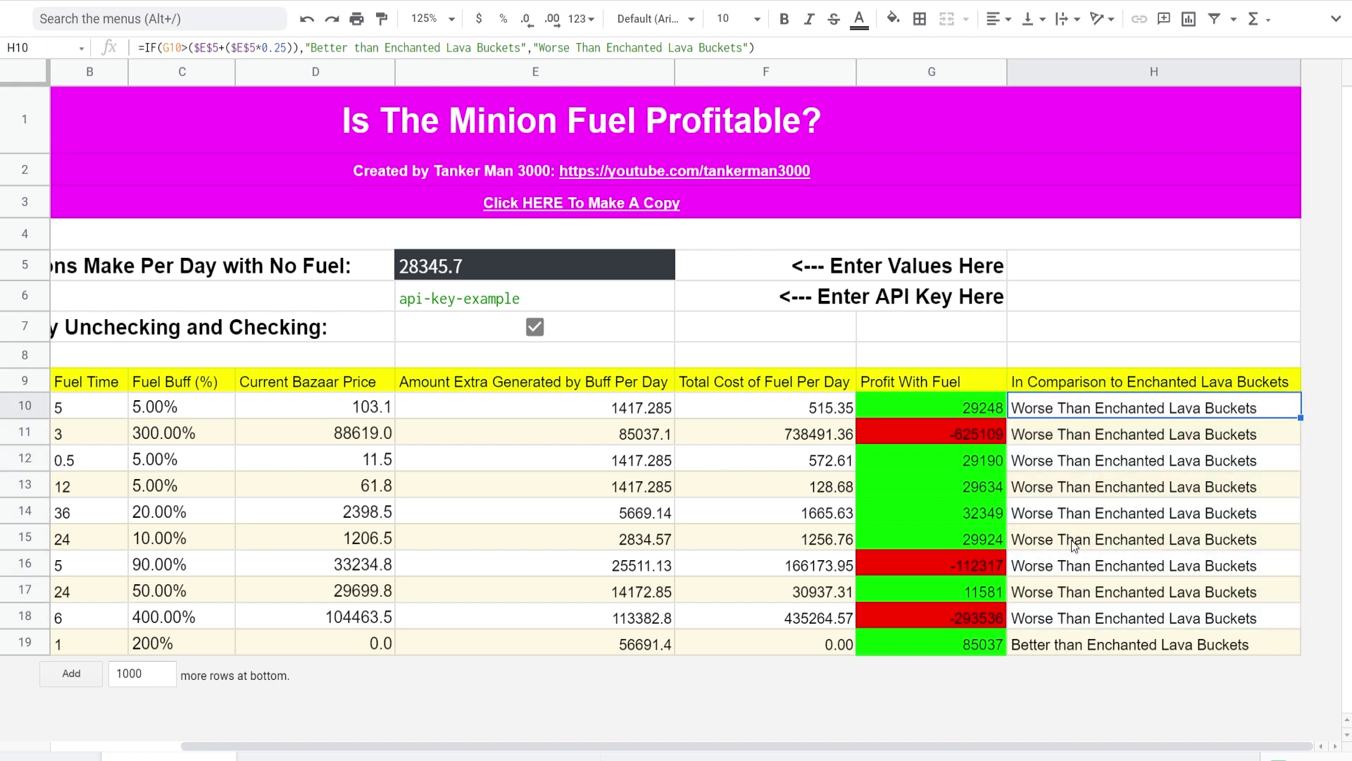
click(1037, 653)
Step: Check Tasty Cheese's fuel time and fuel buff in row 19 against Hyper Catalyst's fuel time
scroll(1036, 656, left, 3)
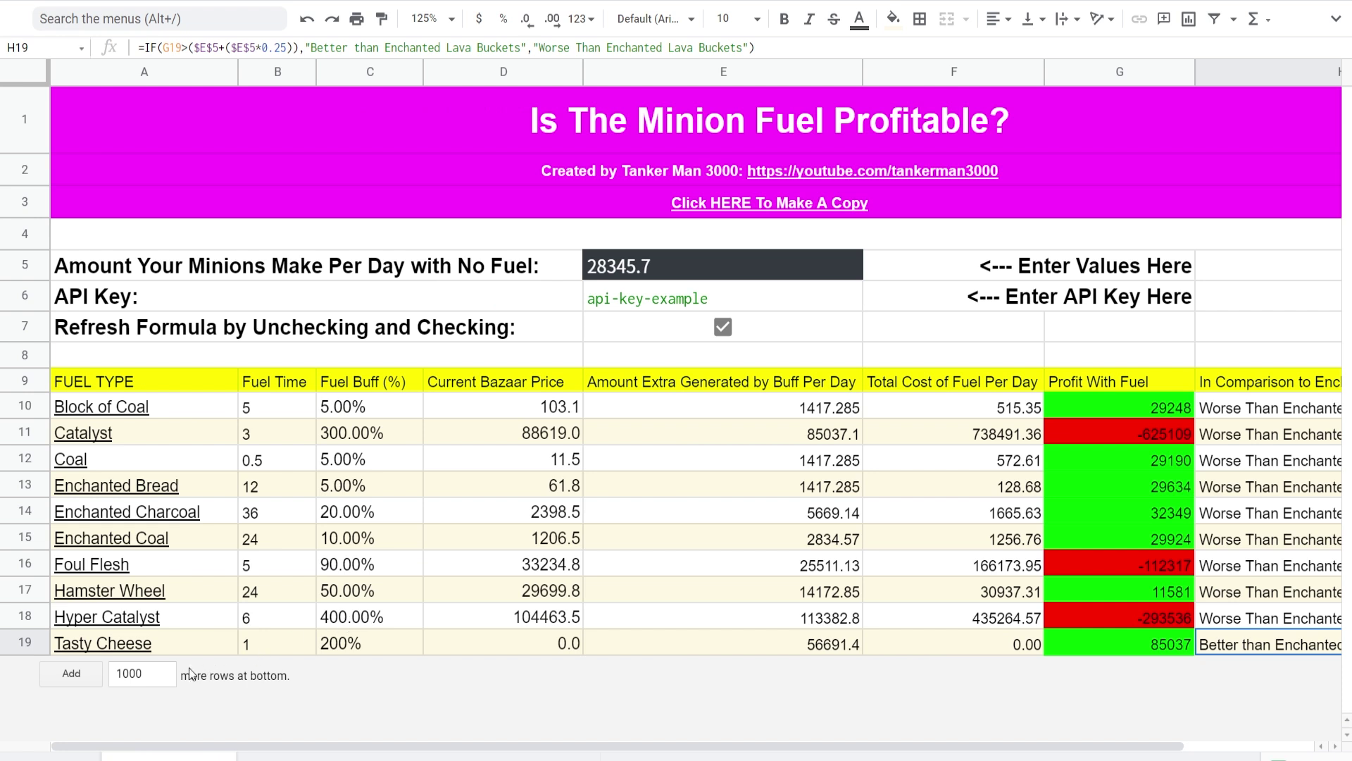
click(165, 642)
click(322, 647)
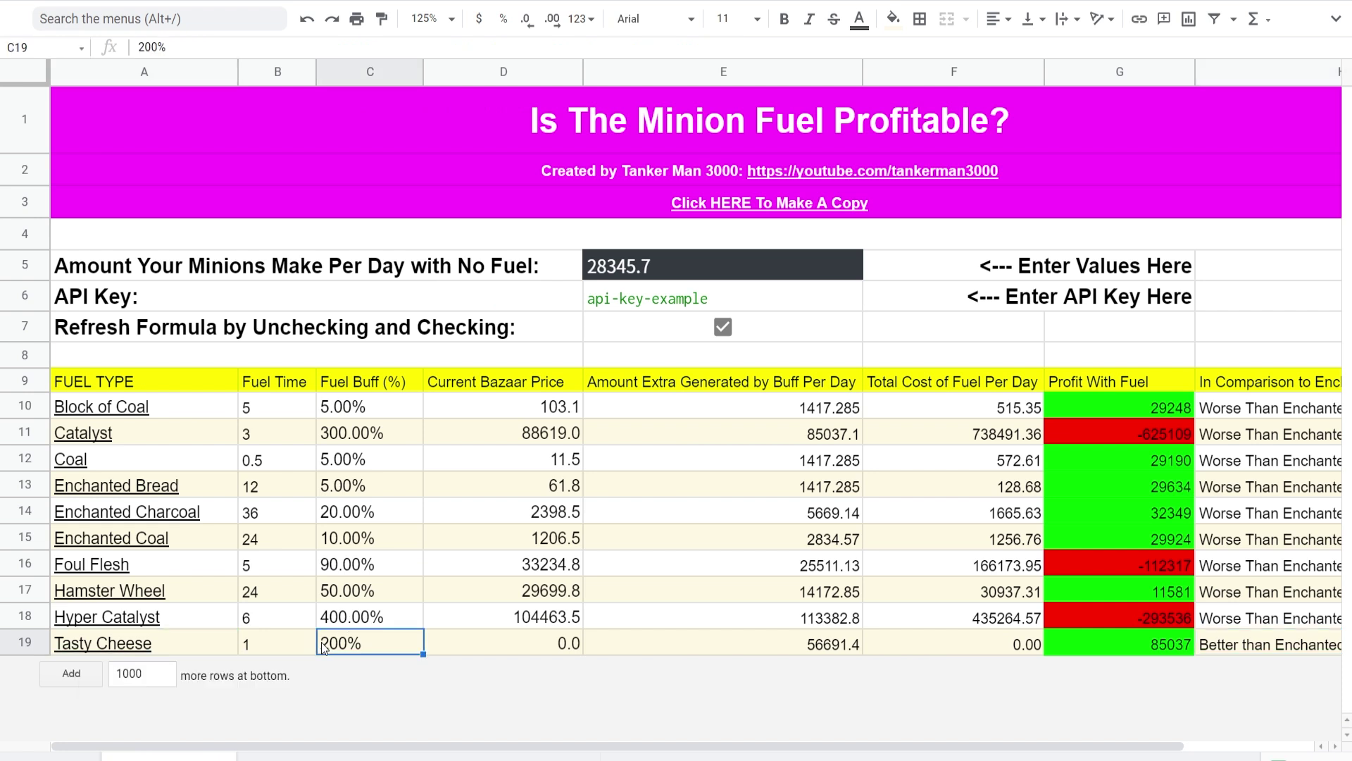
click(221, 647)
key(Right)
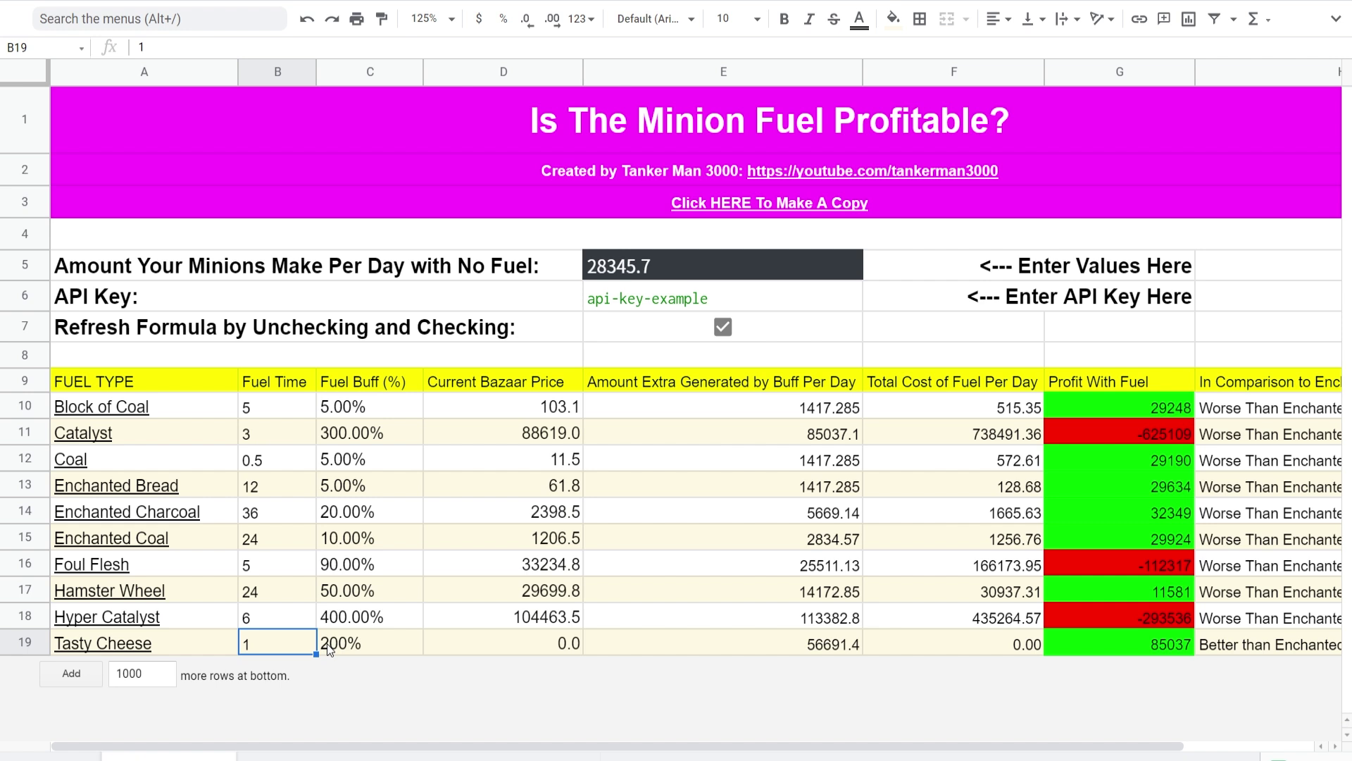
click(349, 641)
click(249, 625)
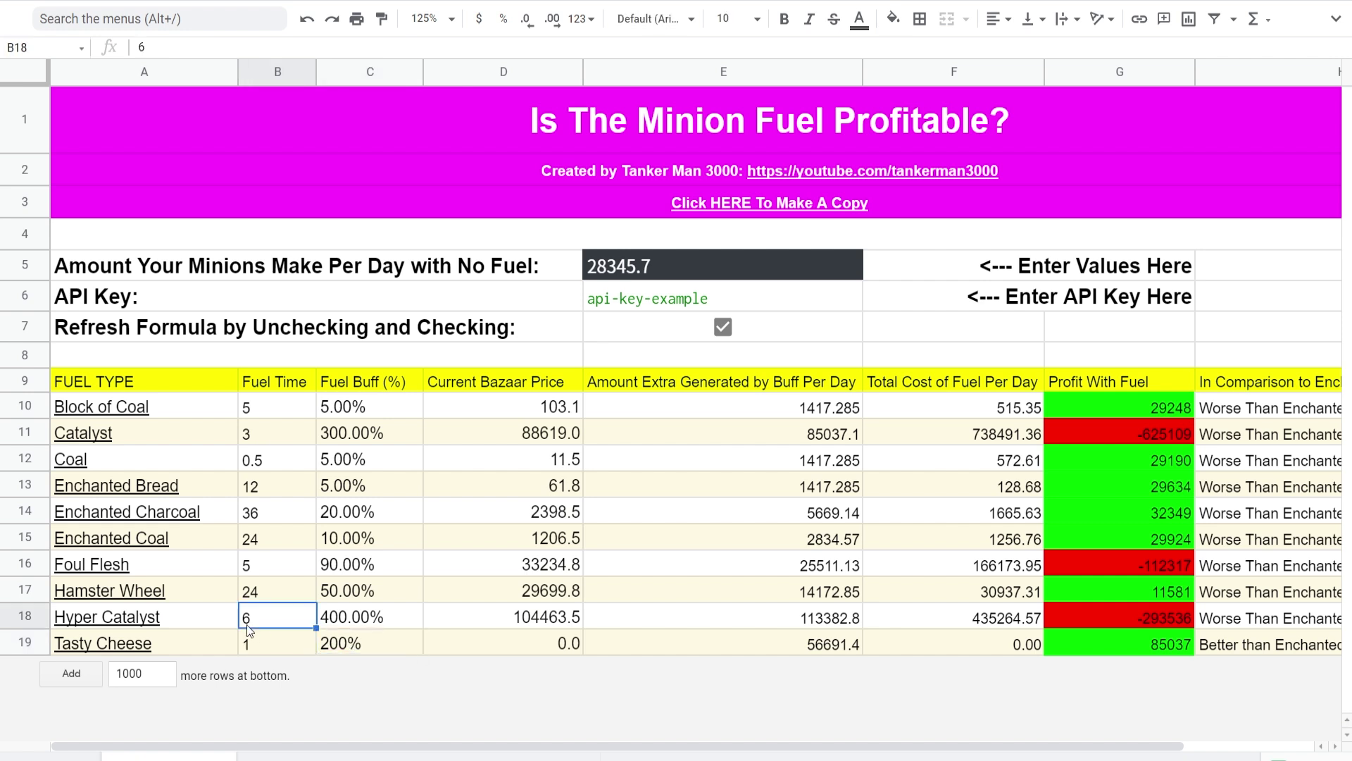
click(266, 641)
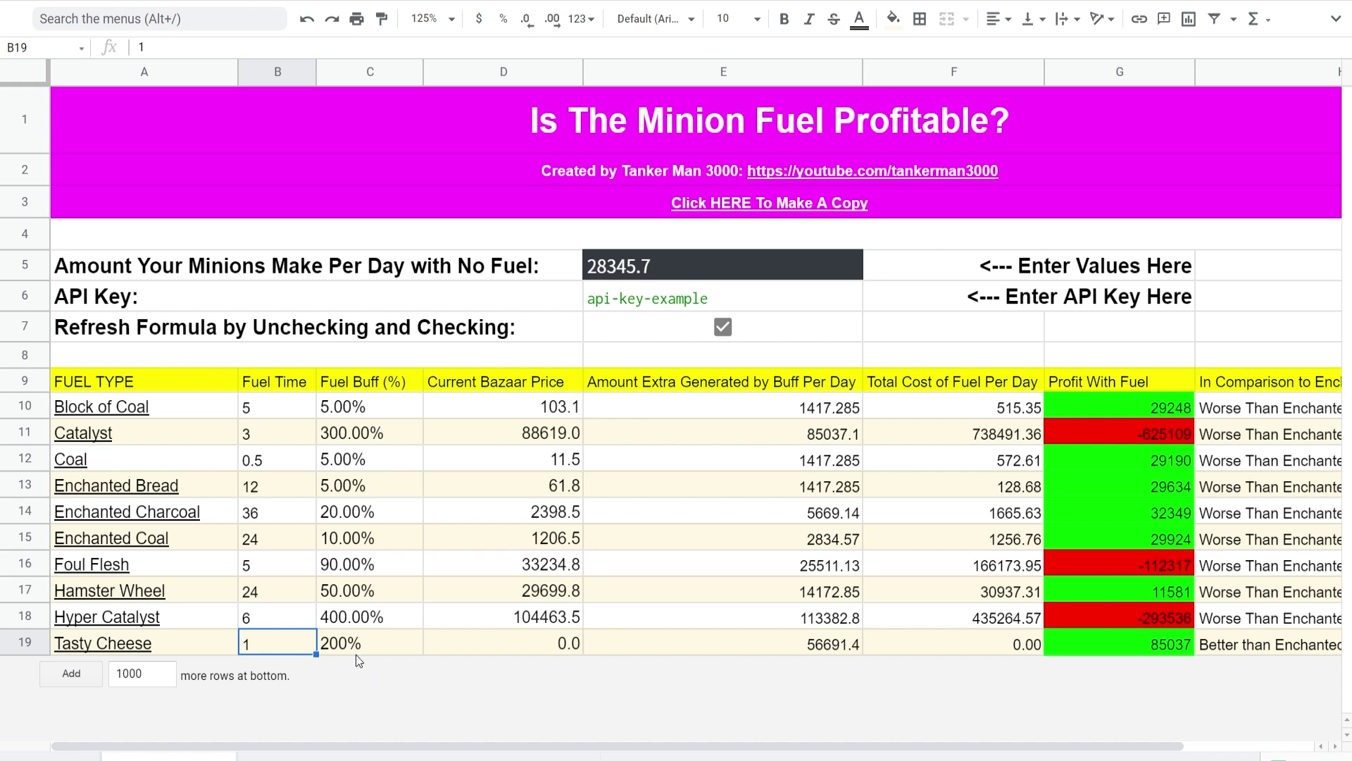
Step: Review Tasty Cheese's Bazaar price, extra amount, total fuel cost and comparison to Enchanted Lava Buckets
key(Right)
key(Right)
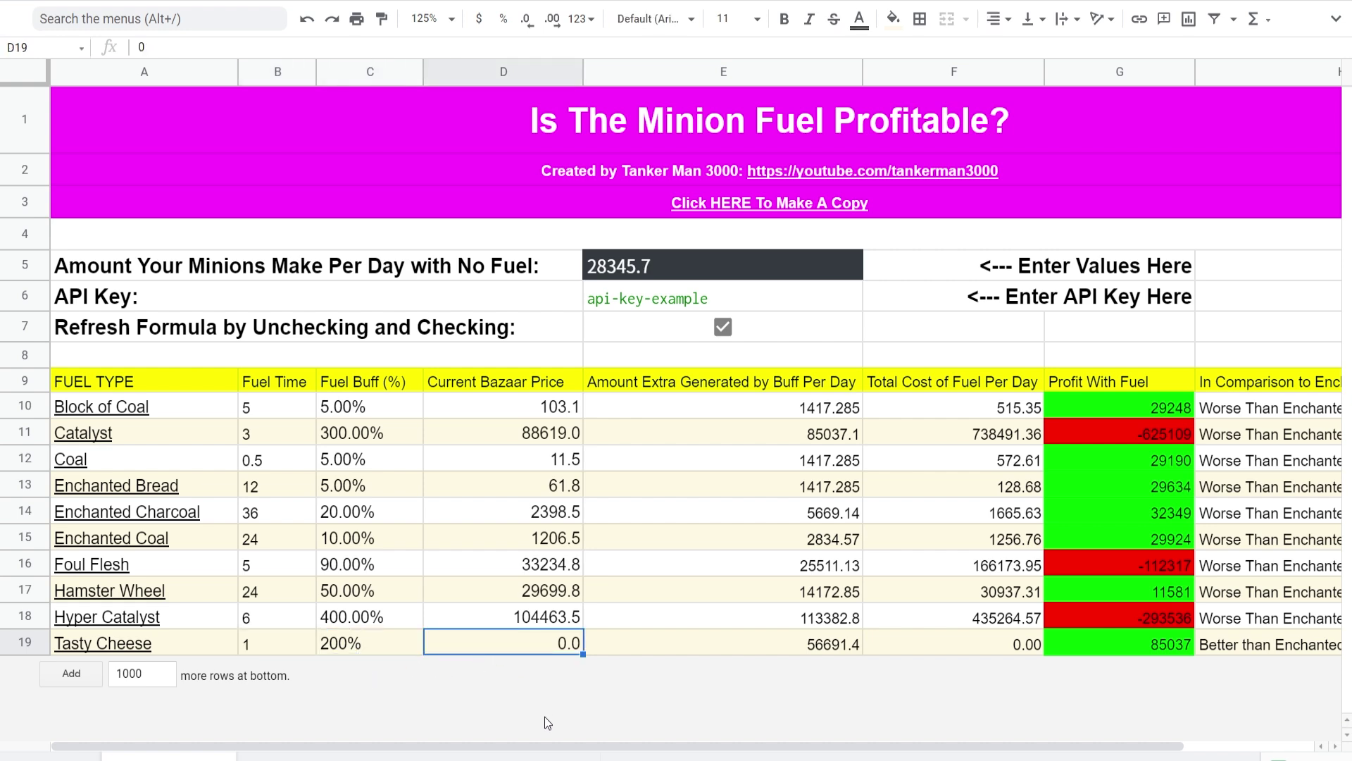
key(Right)
key(Right)
drag(916, 379, 933, 642)
click(933, 642)
scroll(930, 707, left, 3)
click(1293, 651)
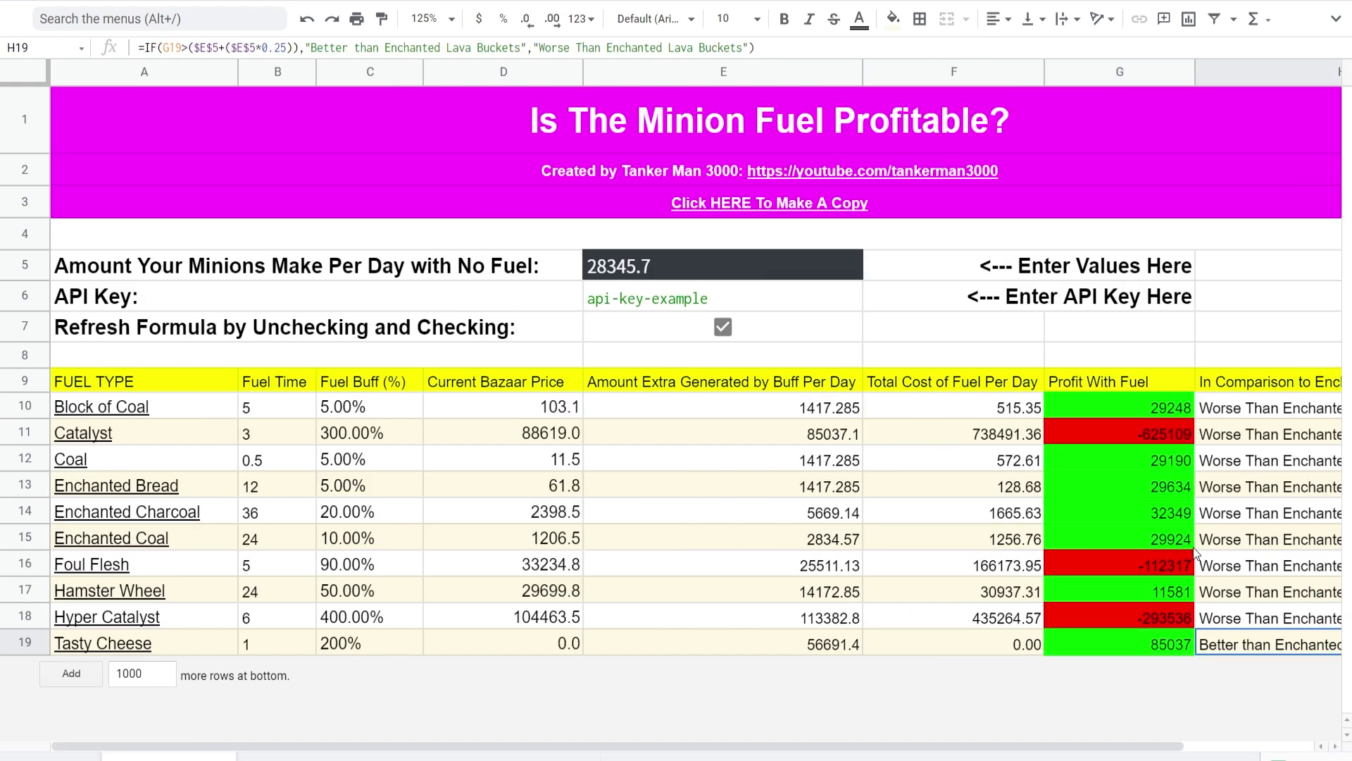
Step: Compare Profit With Fuel for Foul Flesh, Block of Coal, Enchanted Bread, Enchanted Charcoal and Enchanted Coal, and check Hamster Wheel's fuel cost
click(1072, 569)
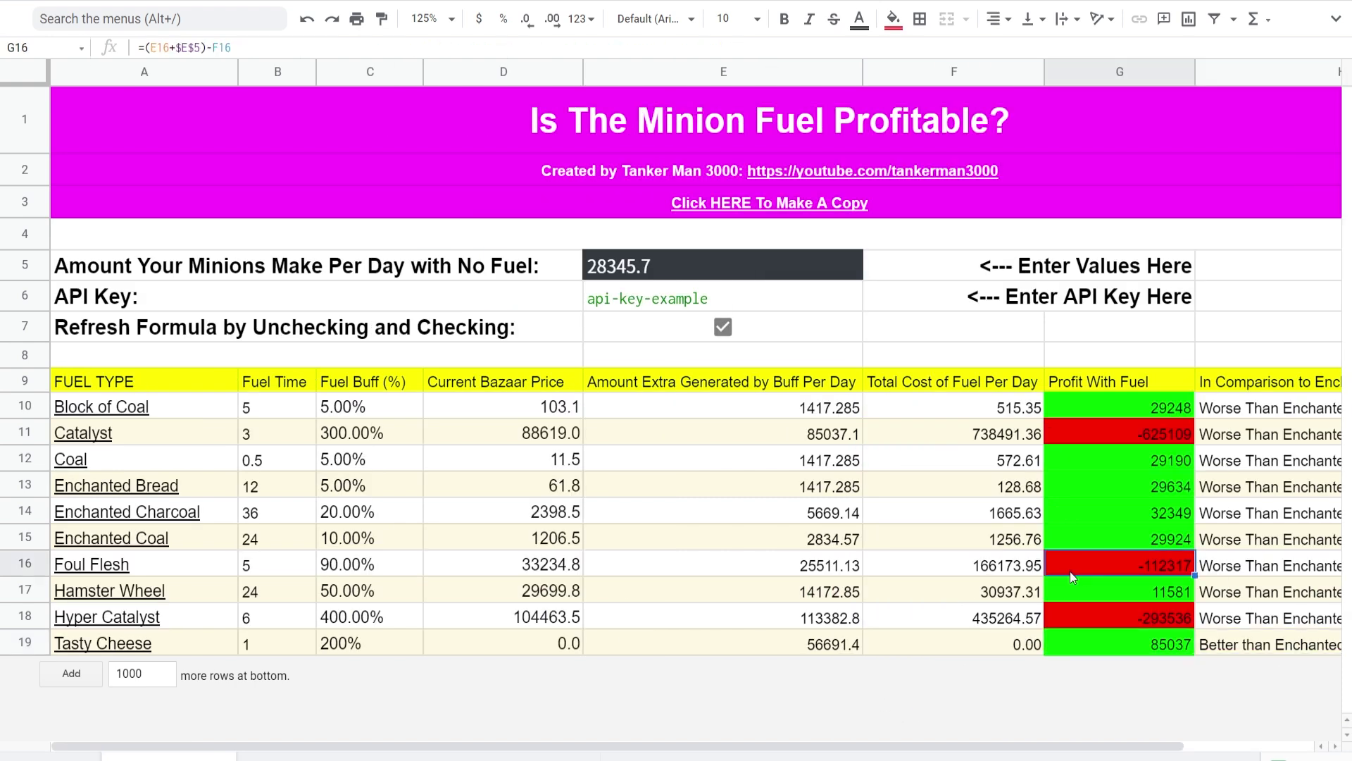
click(1042, 594)
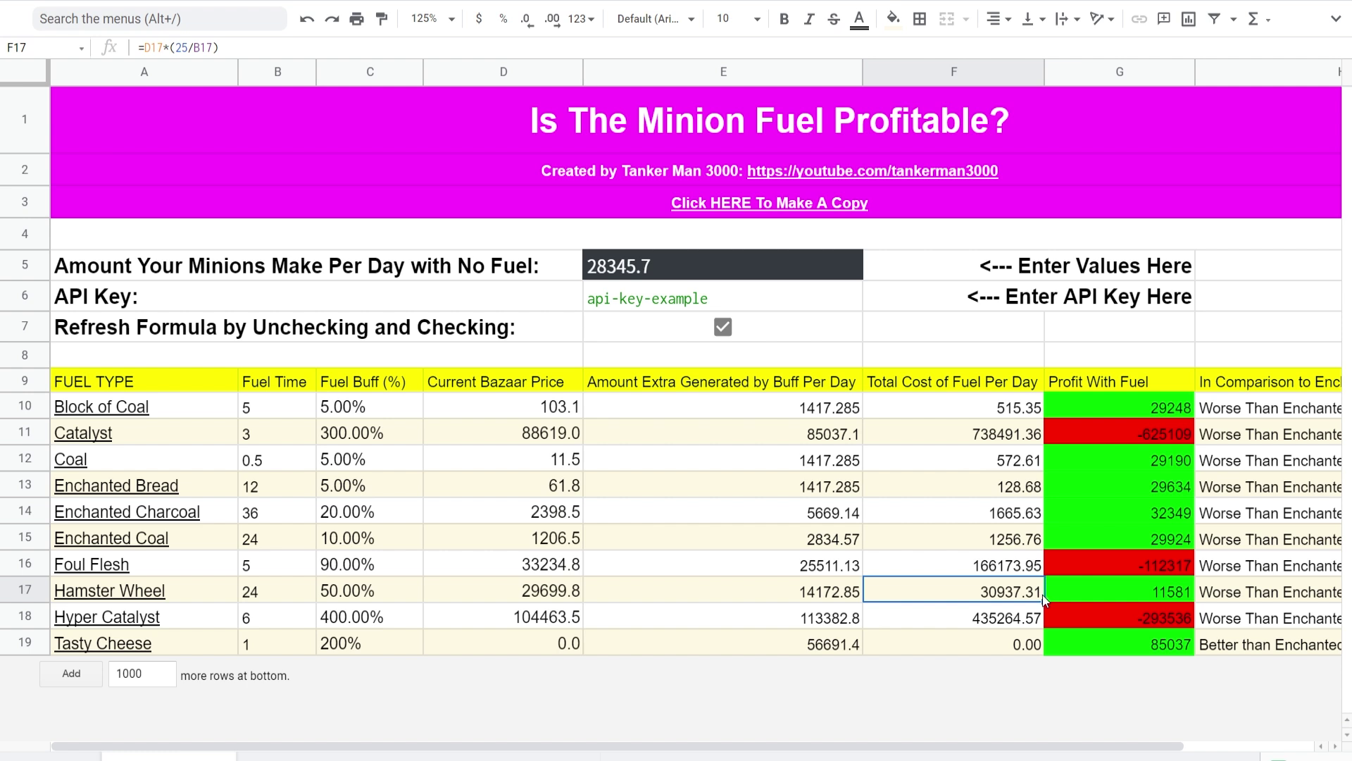
click(1179, 408)
click(1172, 471)
click(1176, 486)
click(1175, 511)
click(1173, 539)
click(1161, 518)
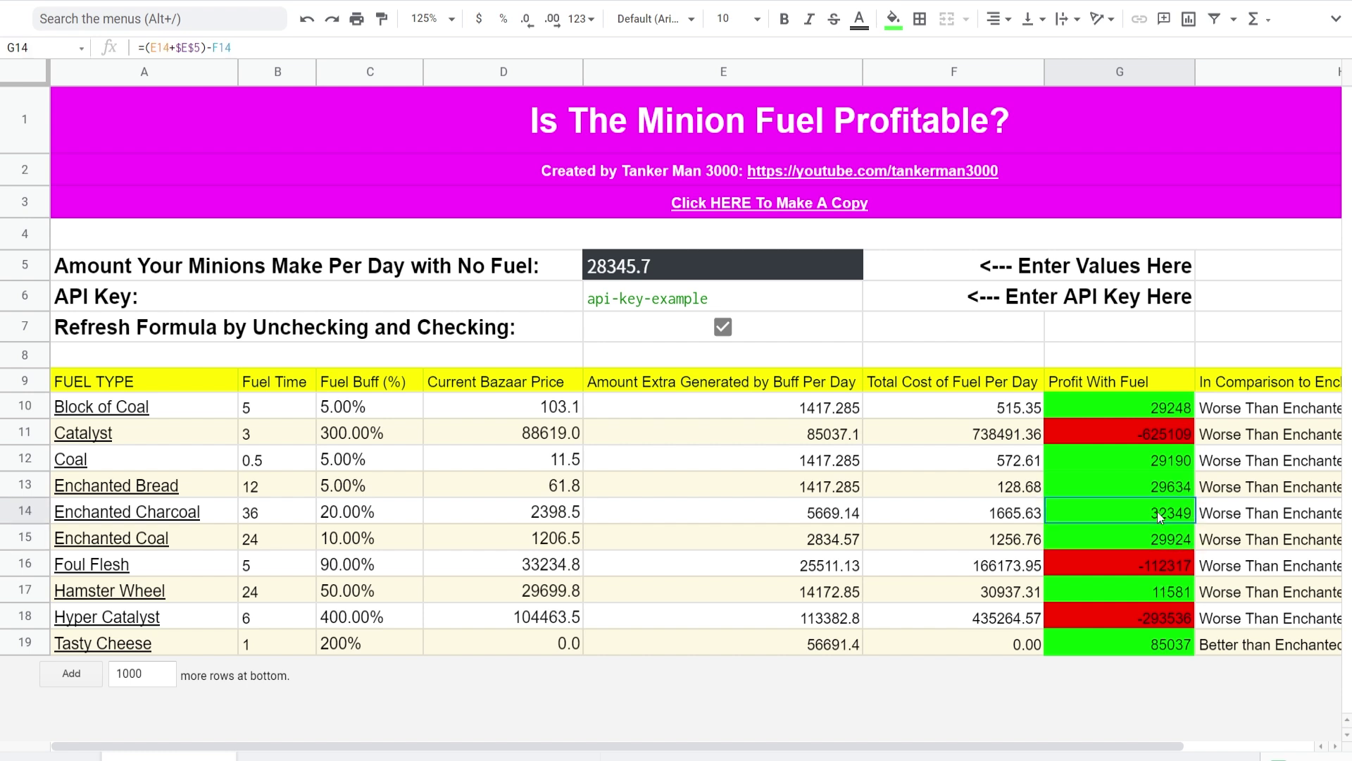
Step: Trace the Enchanted Charcoal row back to its fuel buff and compare it with Catalyst's buff
drag(1160, 518, 690, 511)
click(359, 520)
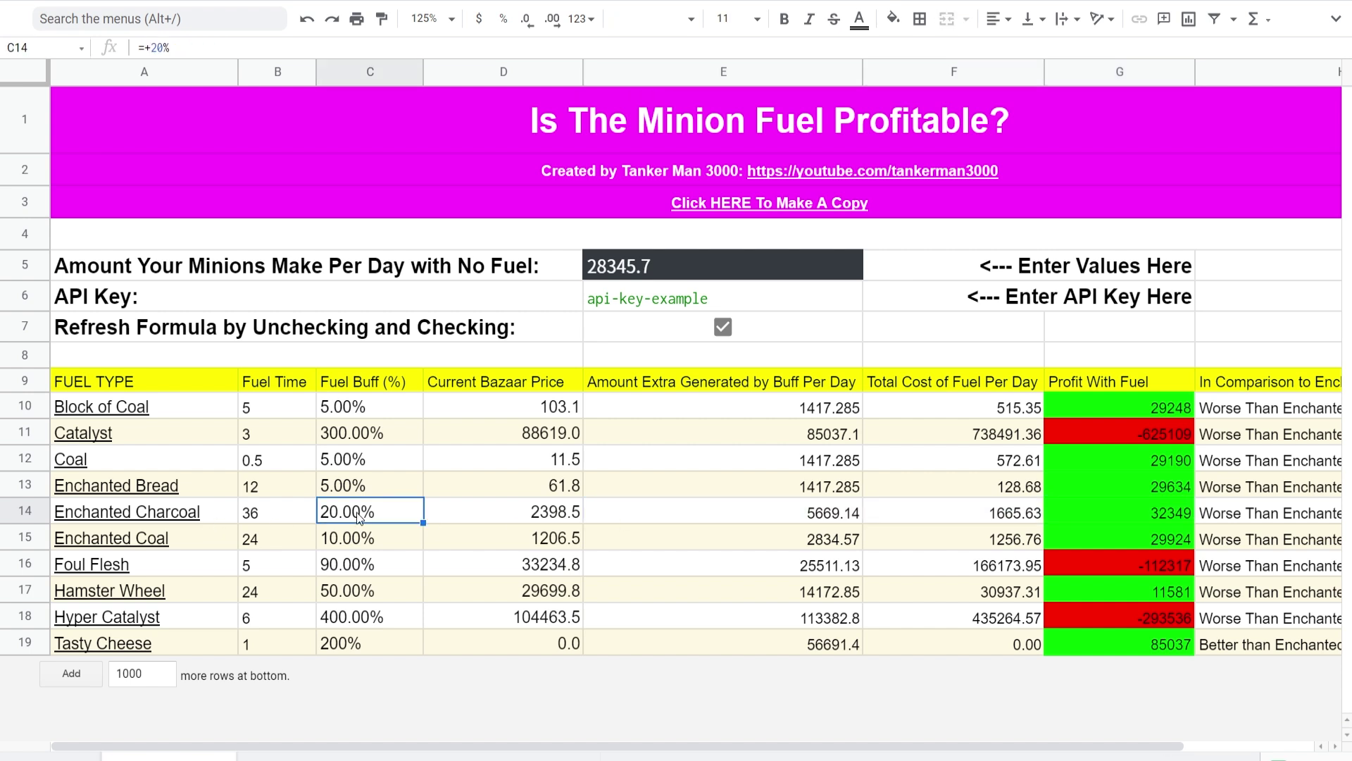
key(Up)
key(Up)
key(Up)
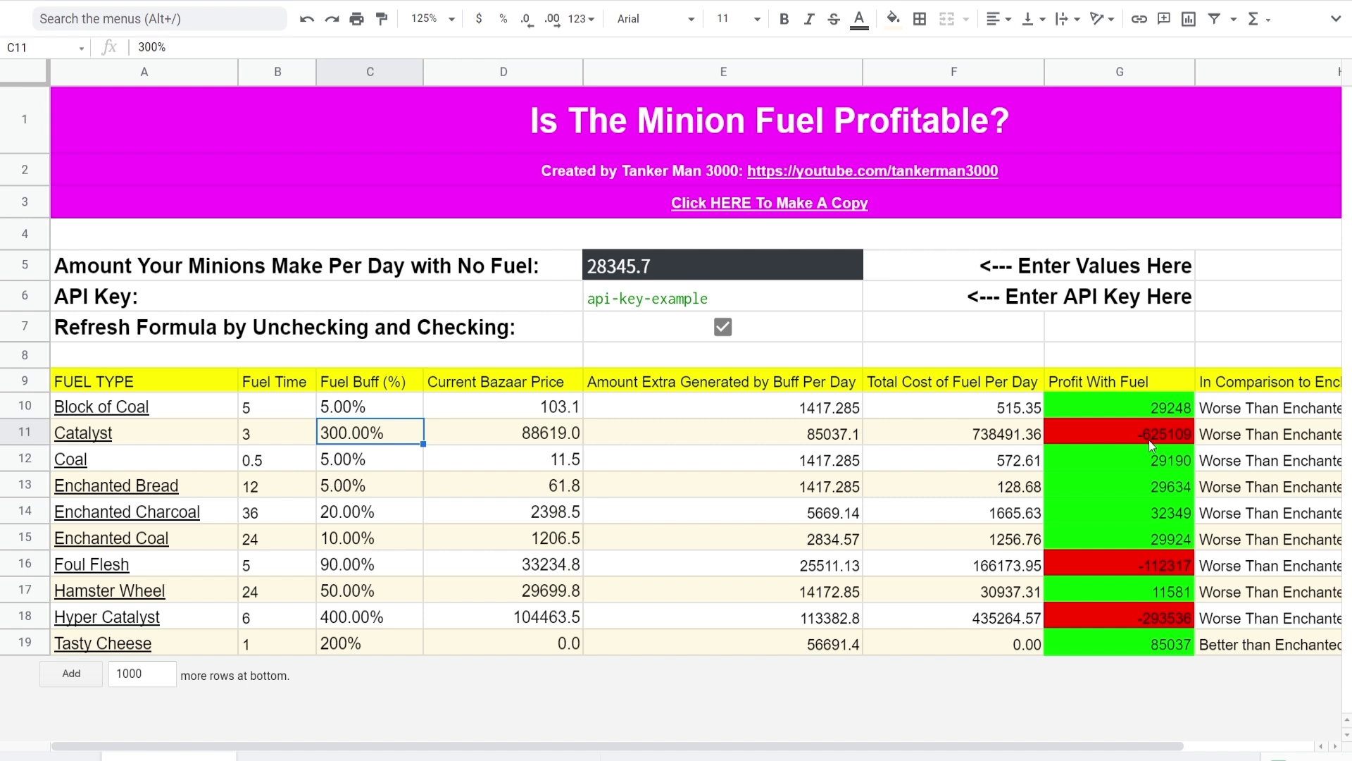
Step: Check Hyper Catalyst's fuel buff, fuel time and Profit With Fuel, and compare with Tasty Cheese's profit
click(322, 618)
key(Left)
click(1141, 618)
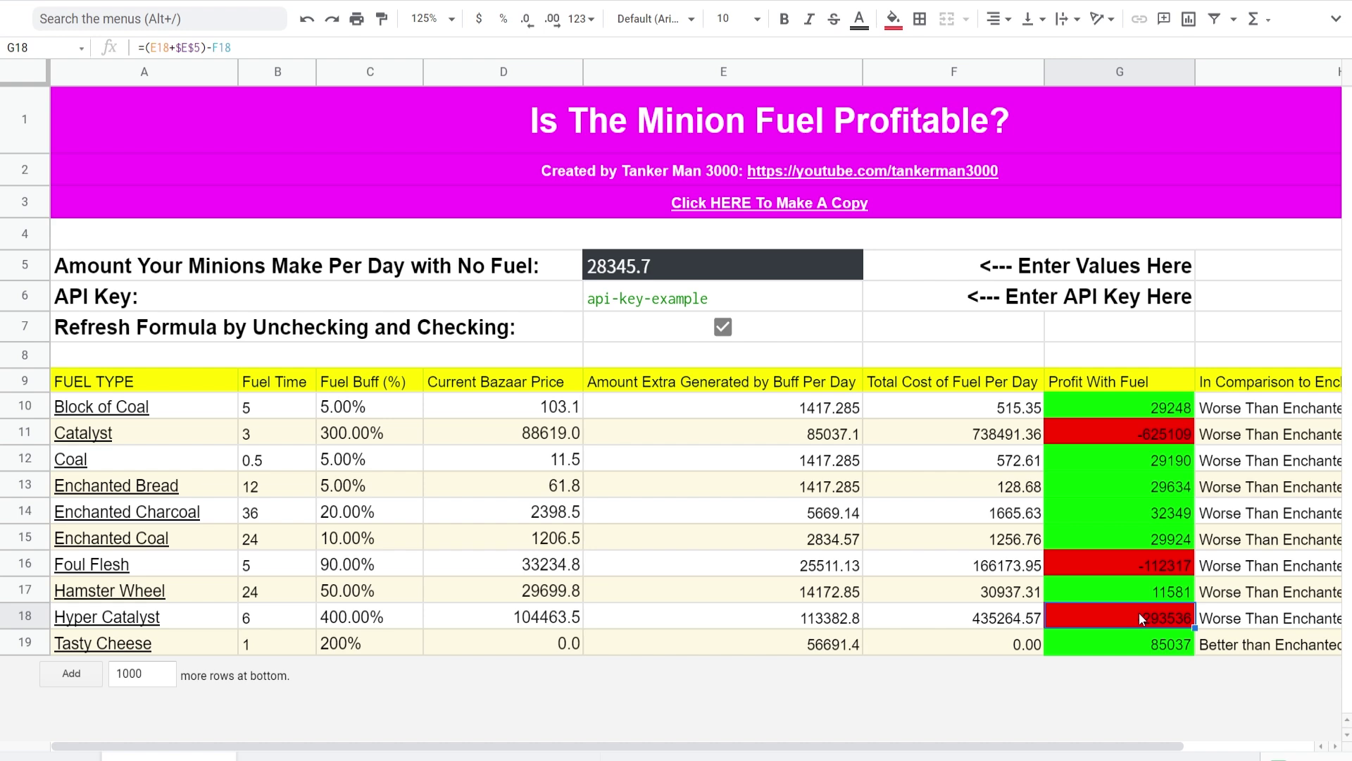
click(1131, 641)
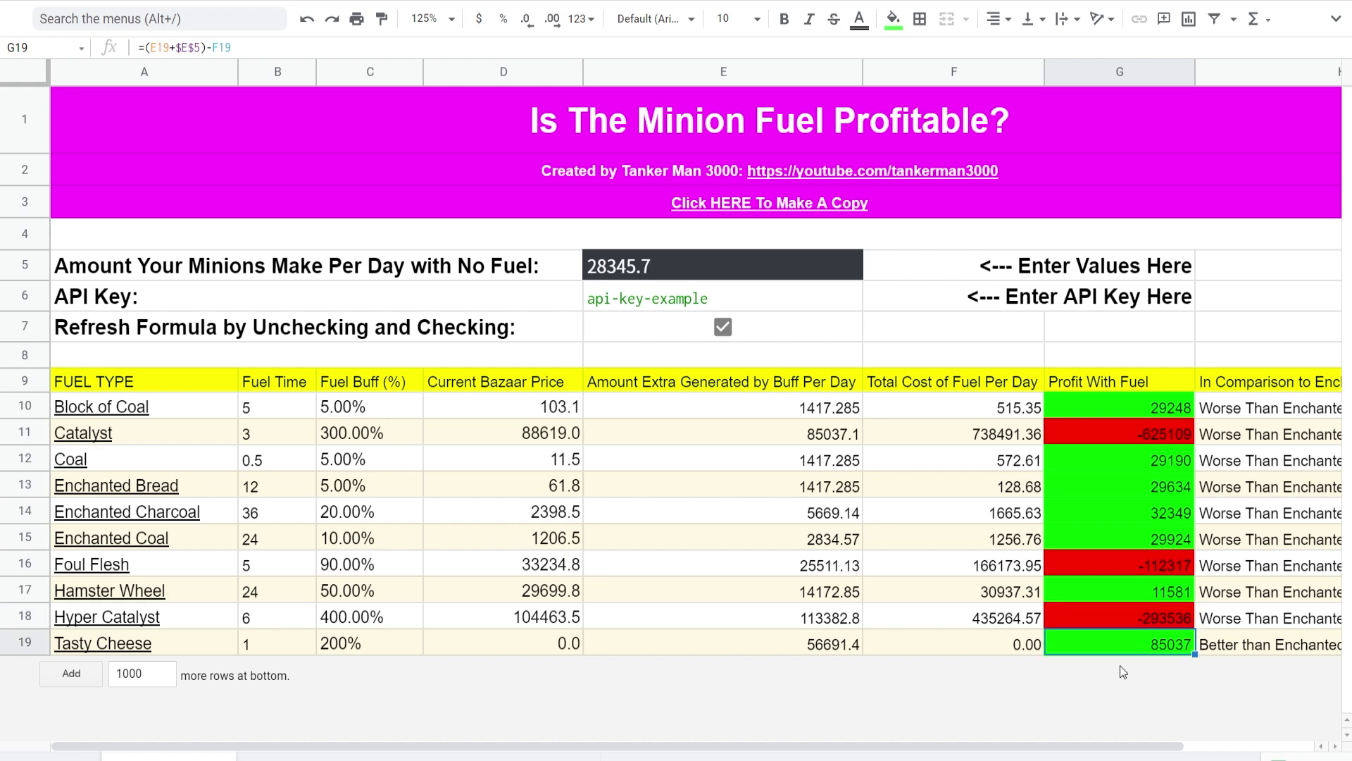
Step: Highlight the whole Profit With Fuel column from Tasty Cheese up to Block of Coal
scroll(1121, 662, right, 1)
drag(1127, 644, 1126, 409)
click(1127, 409)
scroll(609, 408, left, 2)
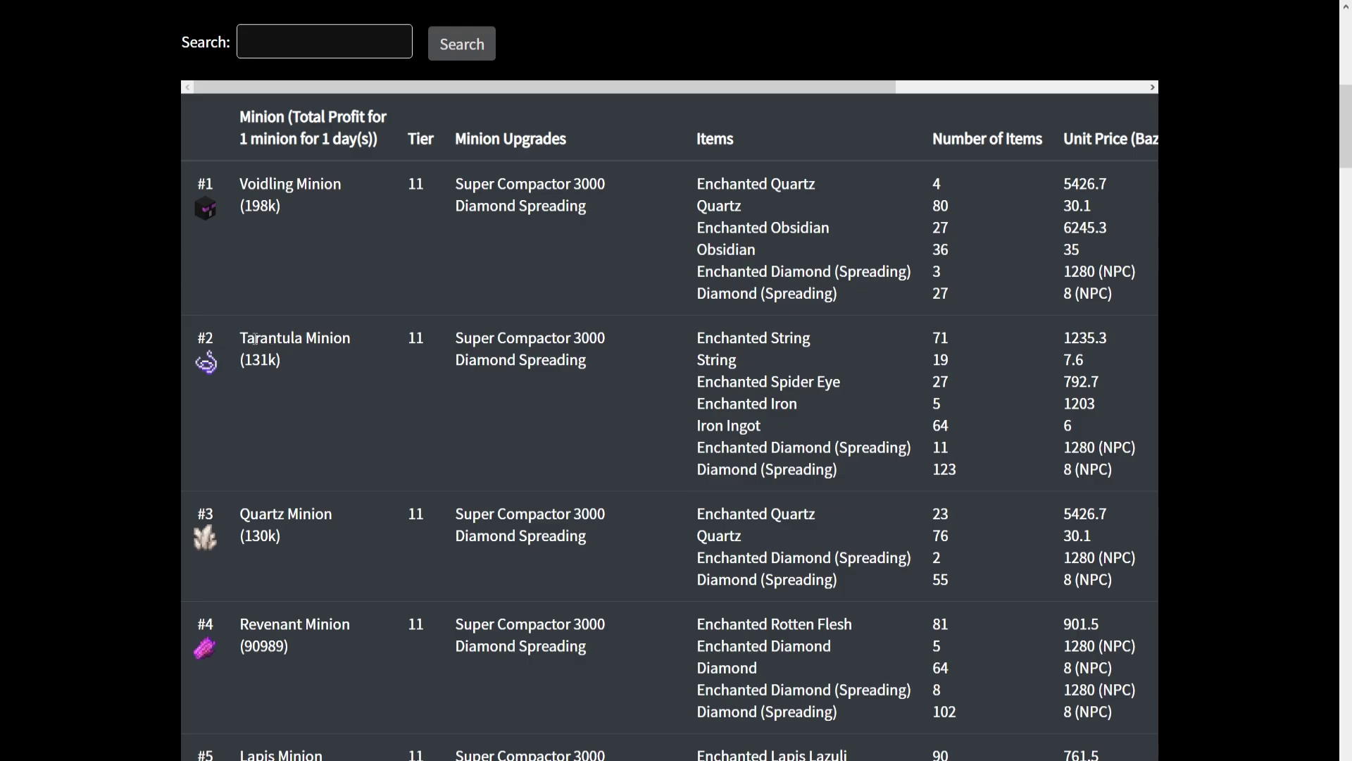
Step: Look up the Tarantula Minion's Total Profit and Profit Per Hour in the HyMinions list
drag(256, 338, 359, 363)
click(375, 362)
scroll(583, 319, right, 5)
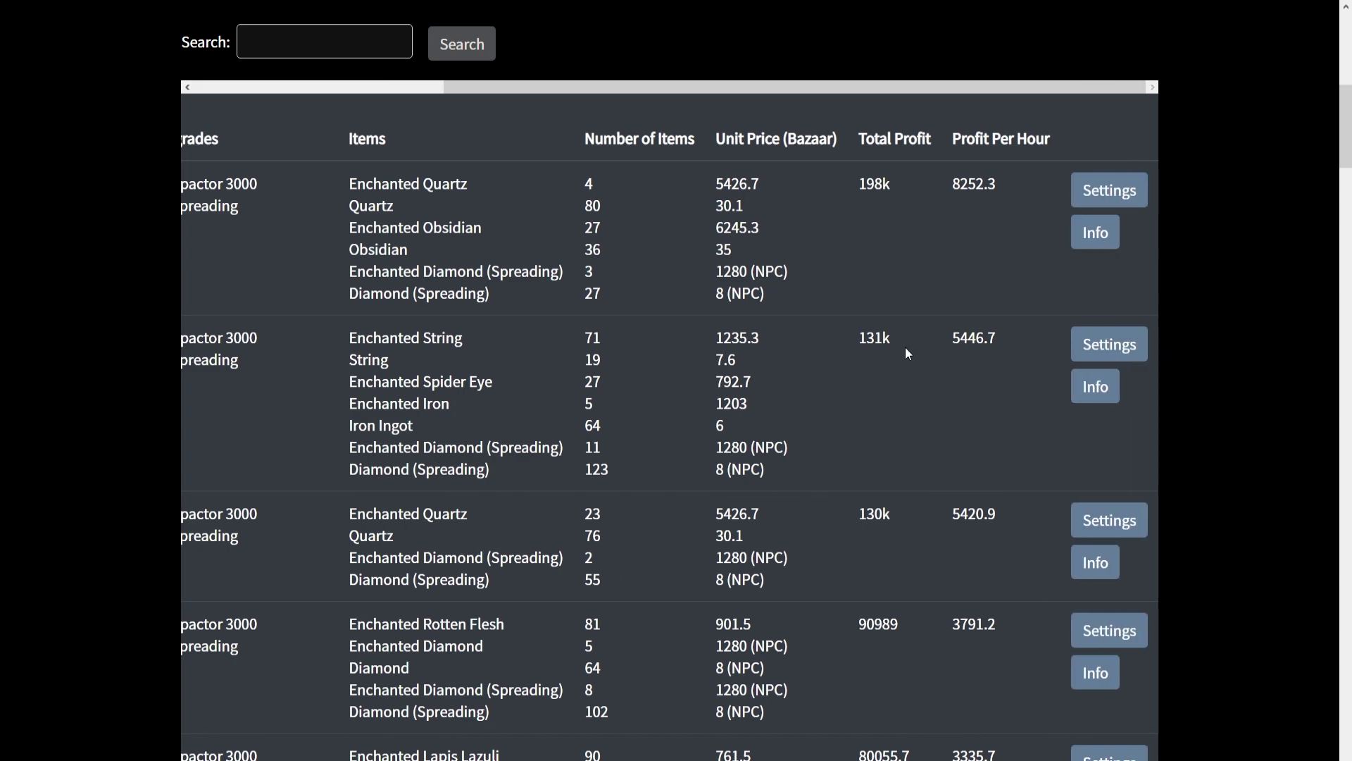
scroll(843, 393, left, 3)
scroll(926, 375, right, 1)
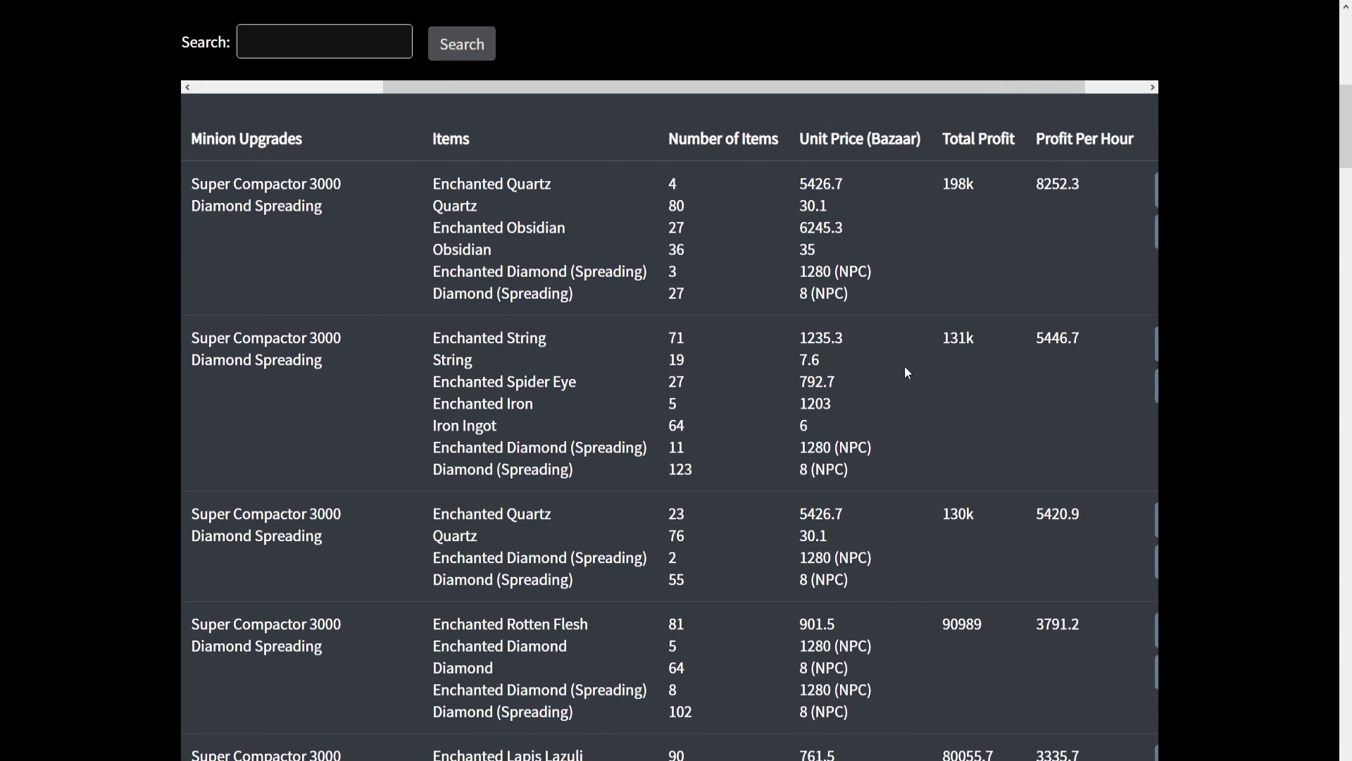
Step: Return to the fuel calculator spreadsheet and set the daily amount minions make with no fuel to 131000
key(ctrl+Tab)
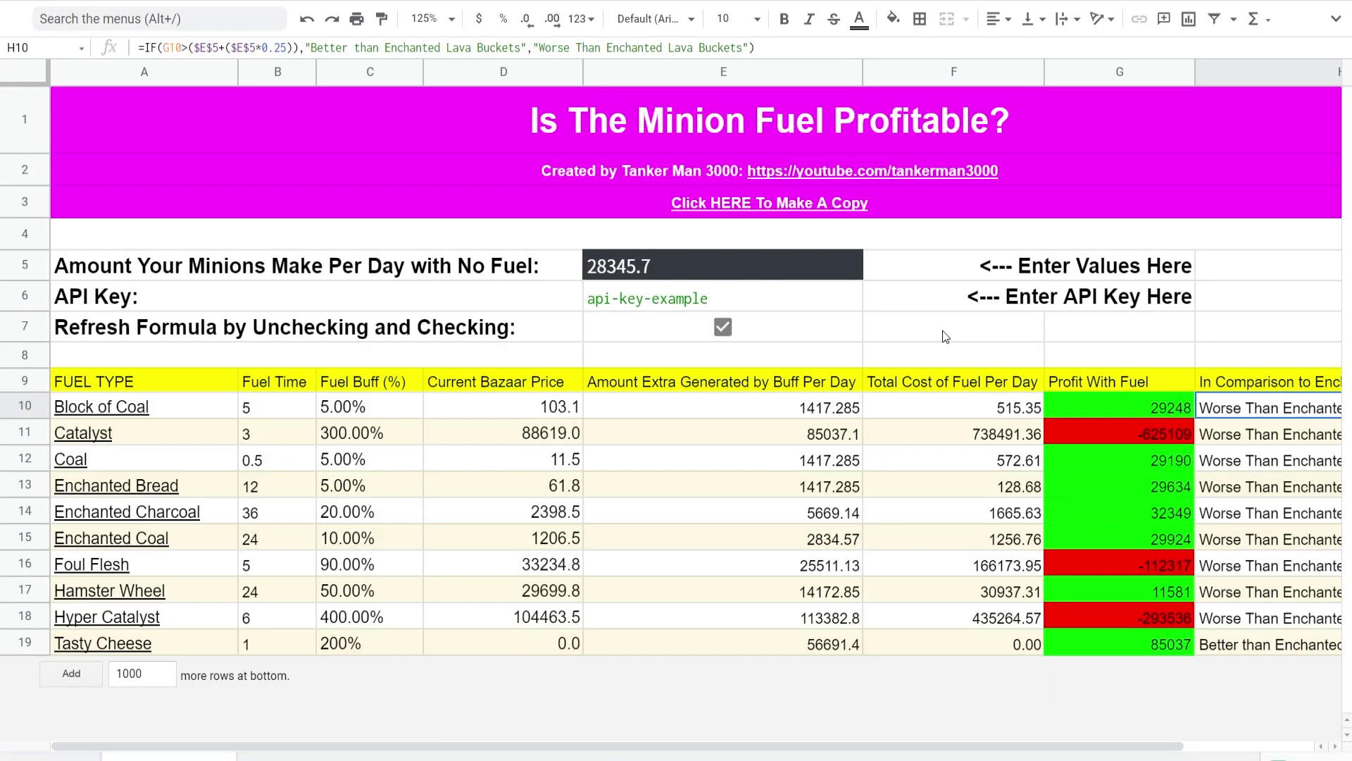
click(619, 265)
text(1)
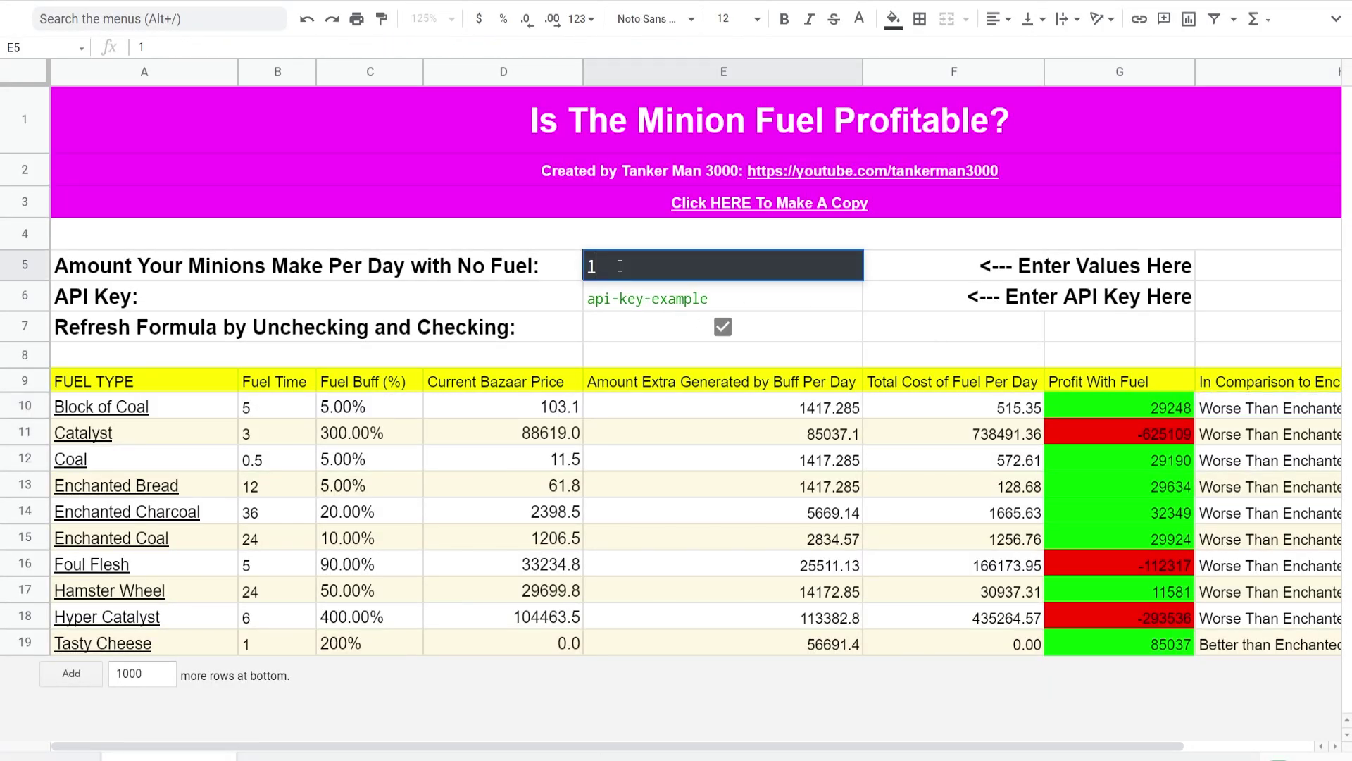
text(31000)
key(Return)
Step: Review the recalculated profits and lava bucket comparison, highlighting Hyper Catalyst's row from fuel type to Profit With Fuel
click(1177, 521)
scroll(1177, 521, right, 3)
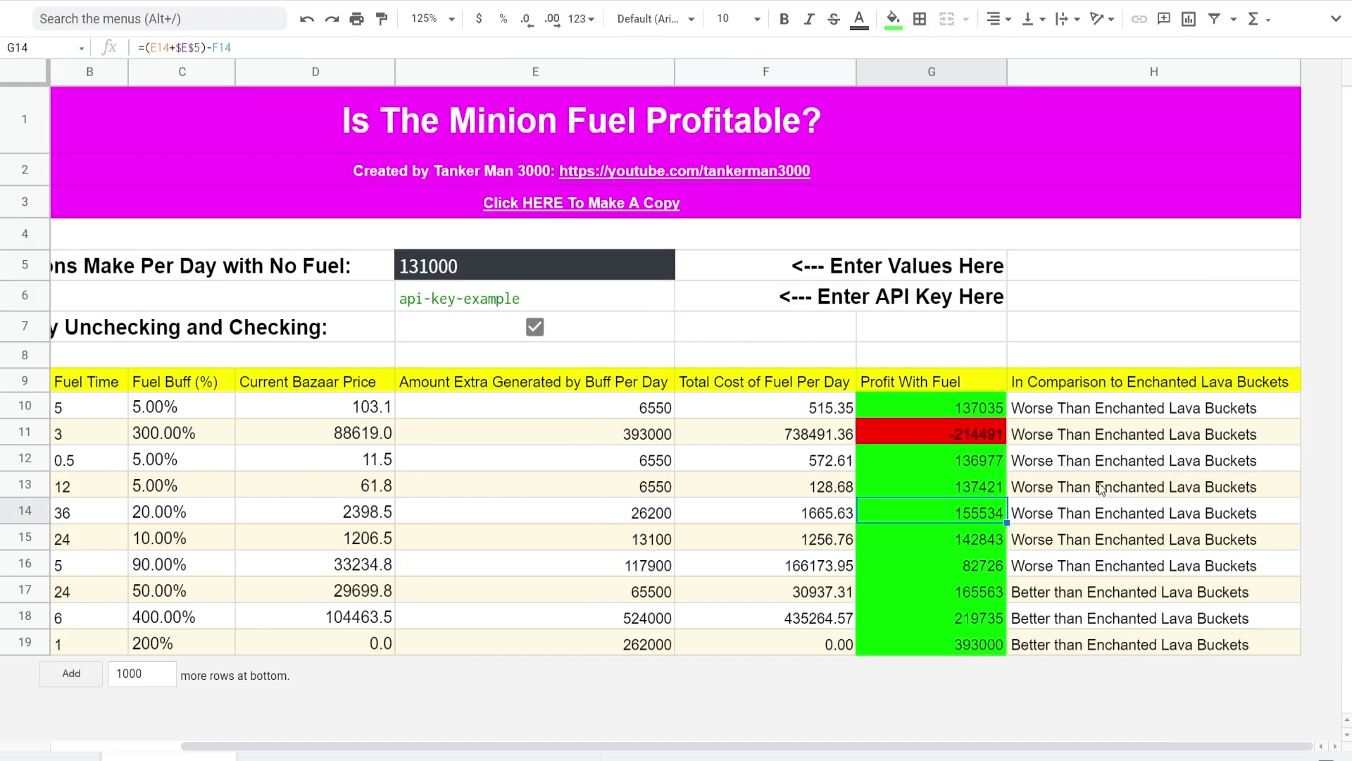
click(1072, 465)
scroll(948, 430, left, 3)
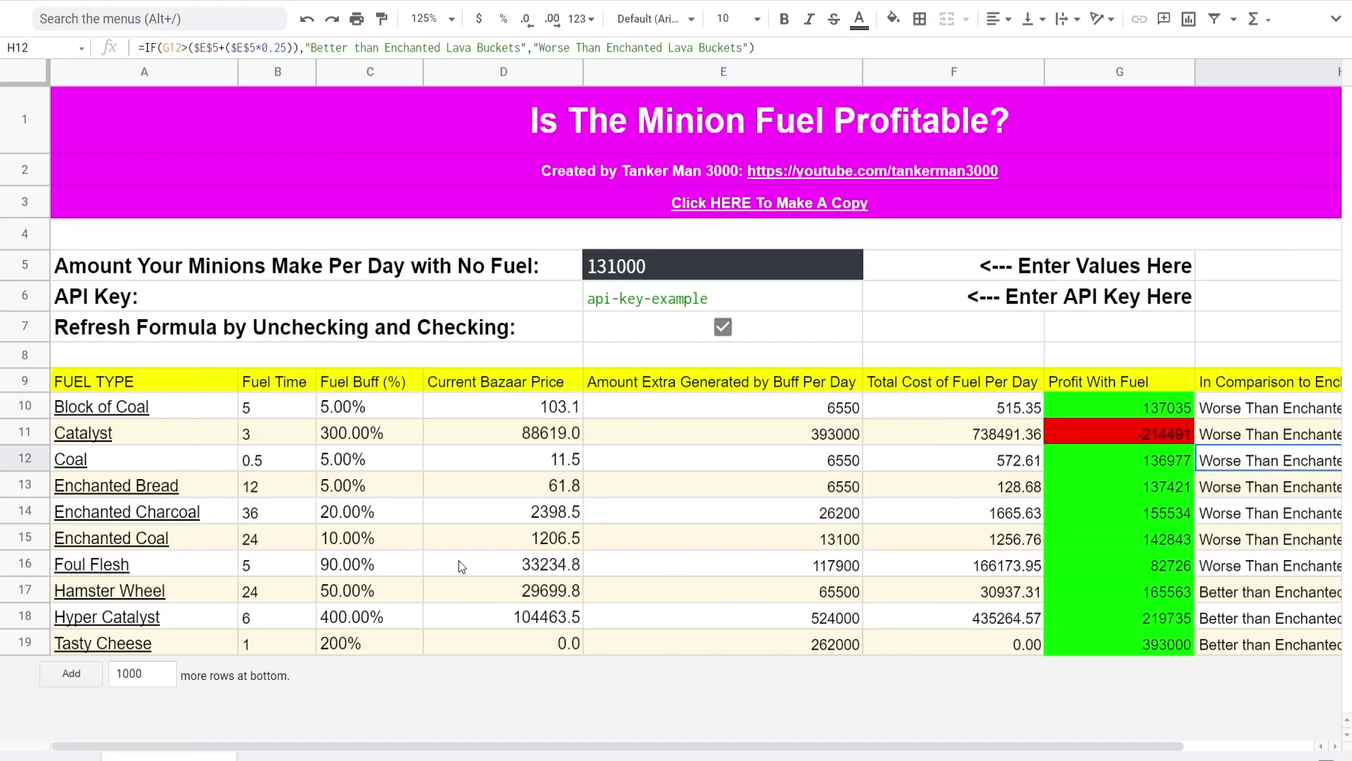
drag(237, 614, 1075, 616)
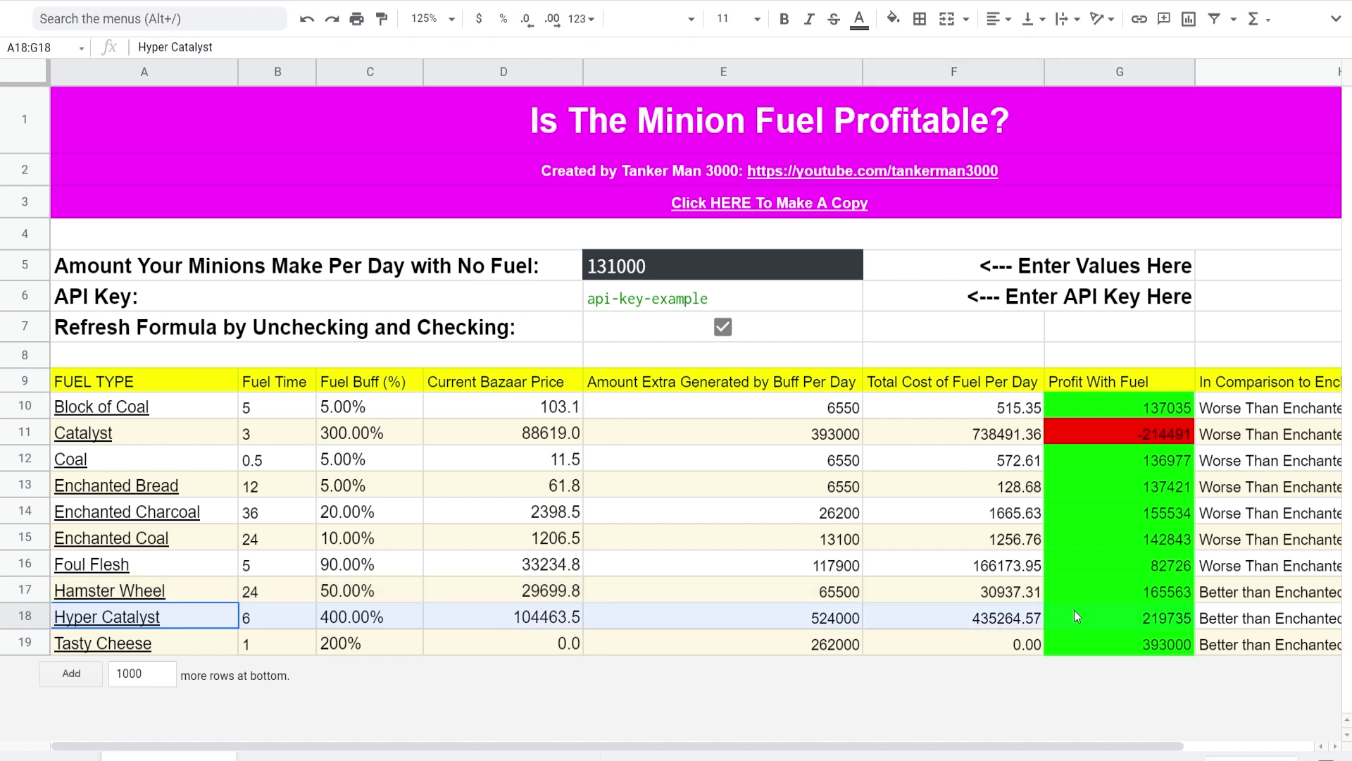
click(1075, 612)
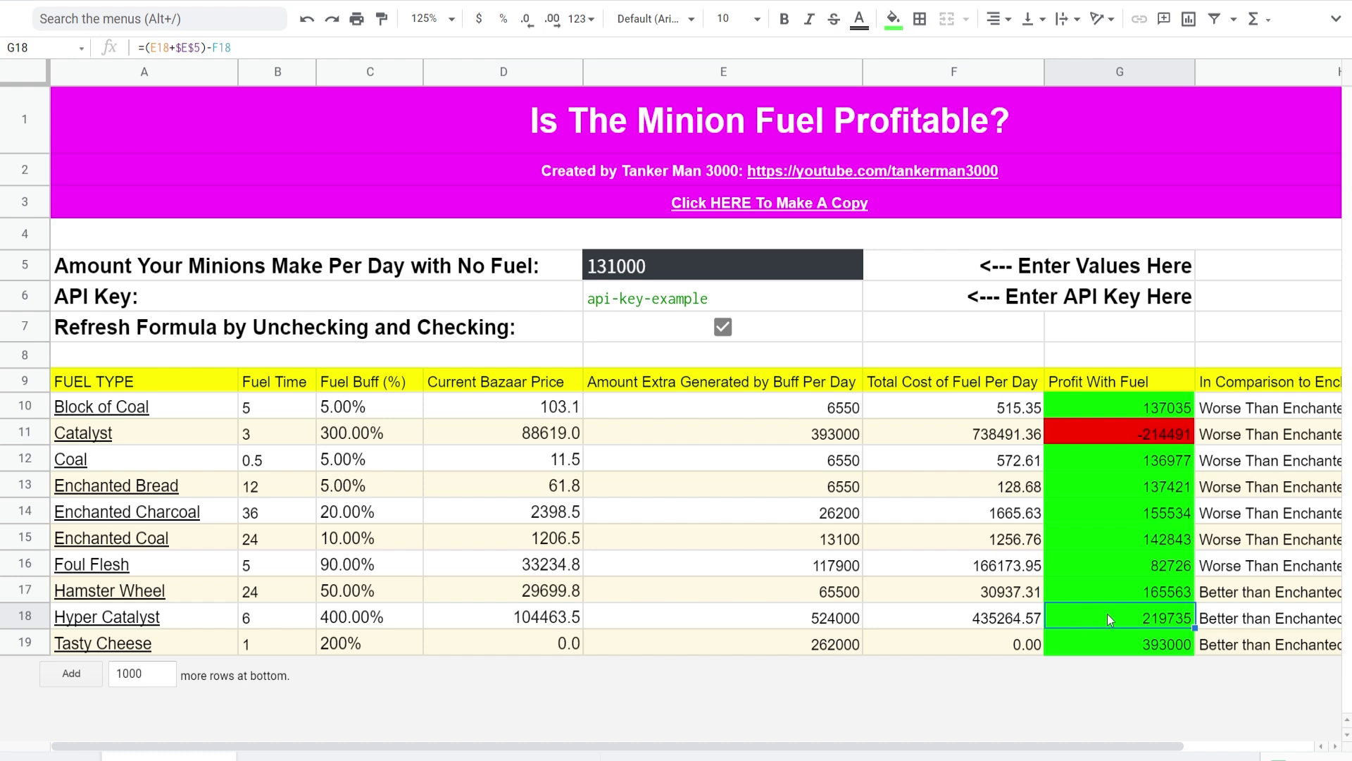
Step: Go through the Enchanted Lava Buckets comparison from Hyper Catalyst up the fuel list and back down to Tasty Cheese
key(Right)
key(Up)
key(Up)
key(Up)
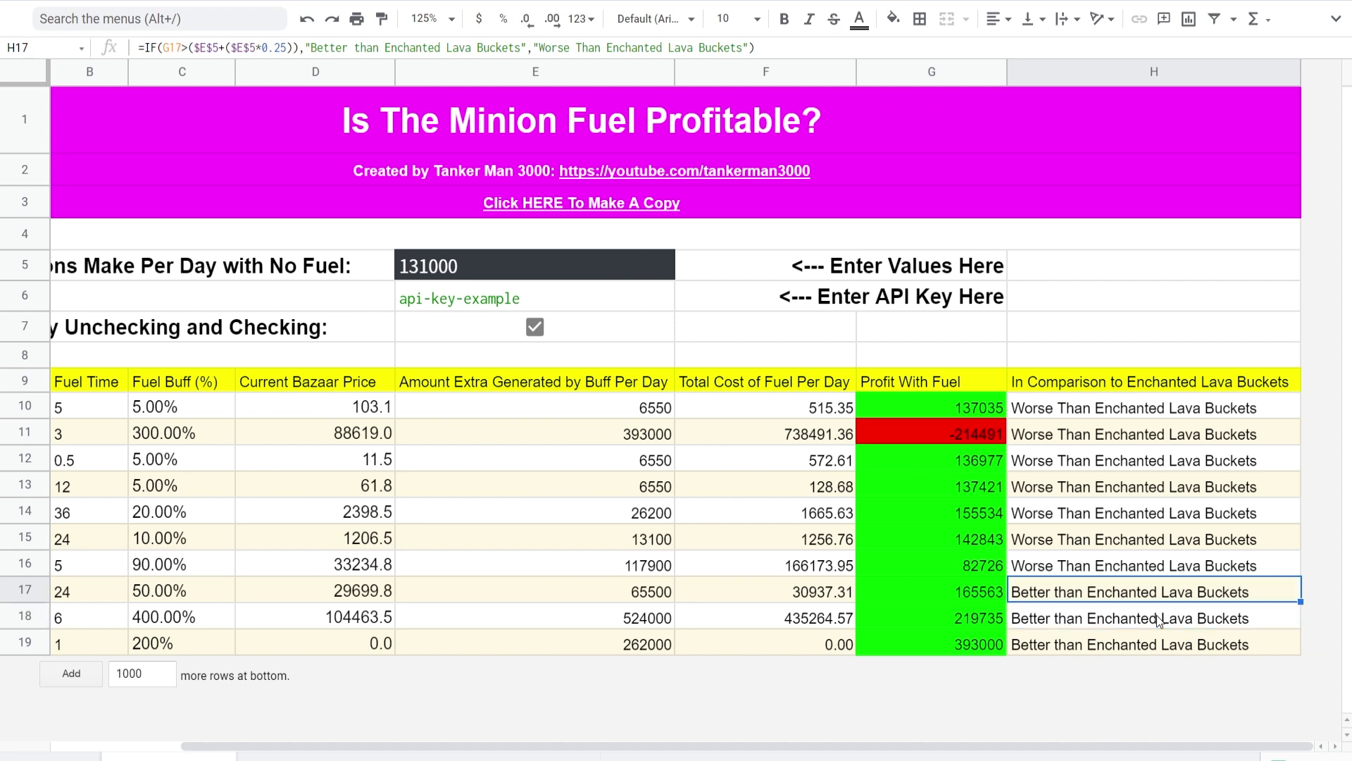
key(Up)
key(Up)
key(Up)
key(Up)
key(Down)
key(Down)
key(Down)
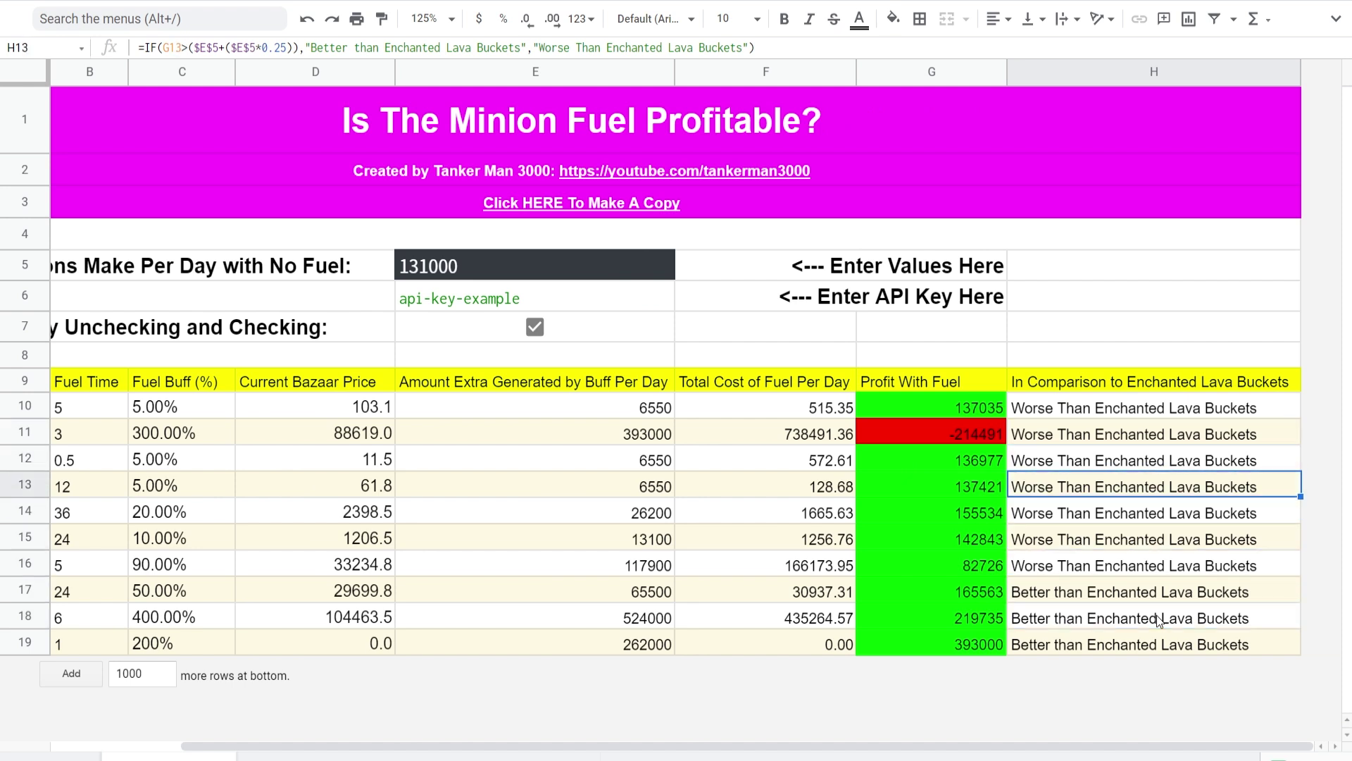
key(Down)
key(Down)
key(Down)
key(Down)
key(Down)
Step: Check the Total Cost of Fuel Per Day for Tasty Cheese and Hyper Catalyst
key(Left)
key(Left)
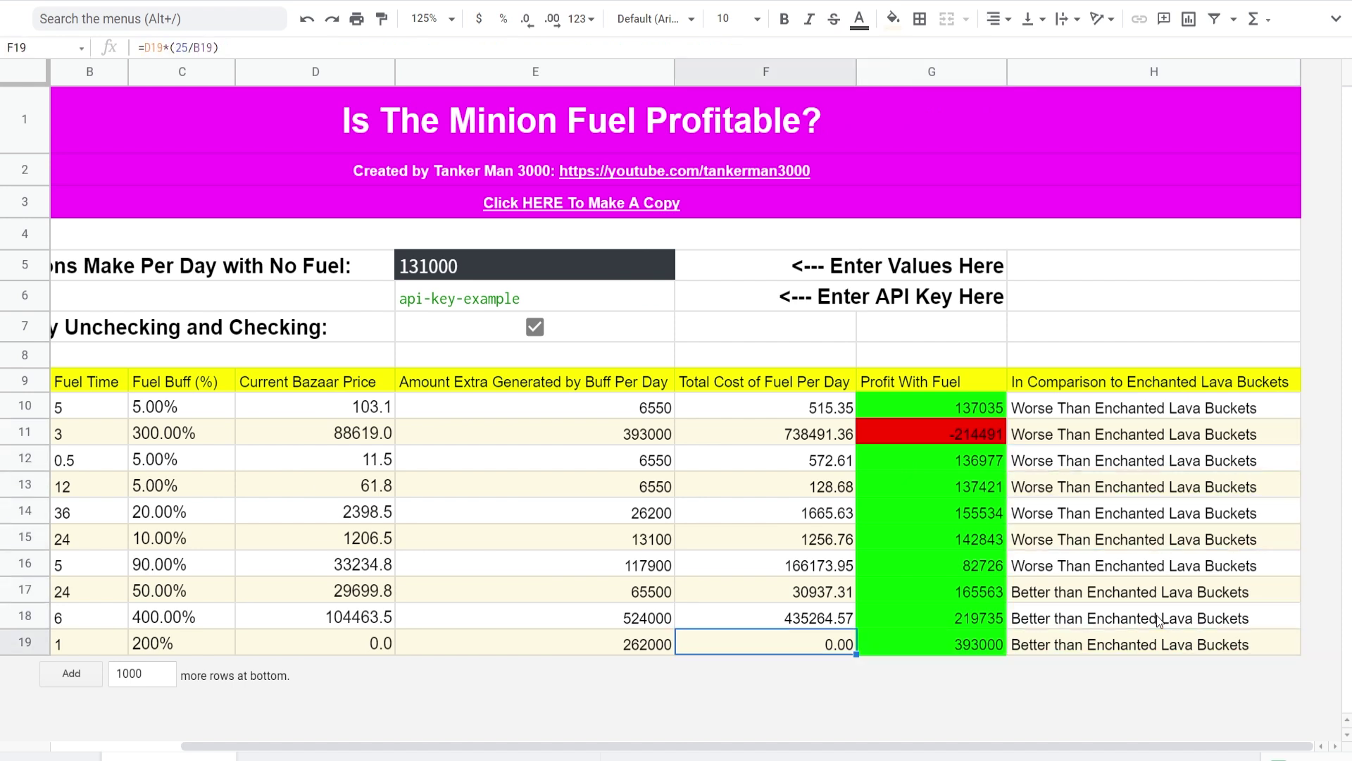
key(Up)
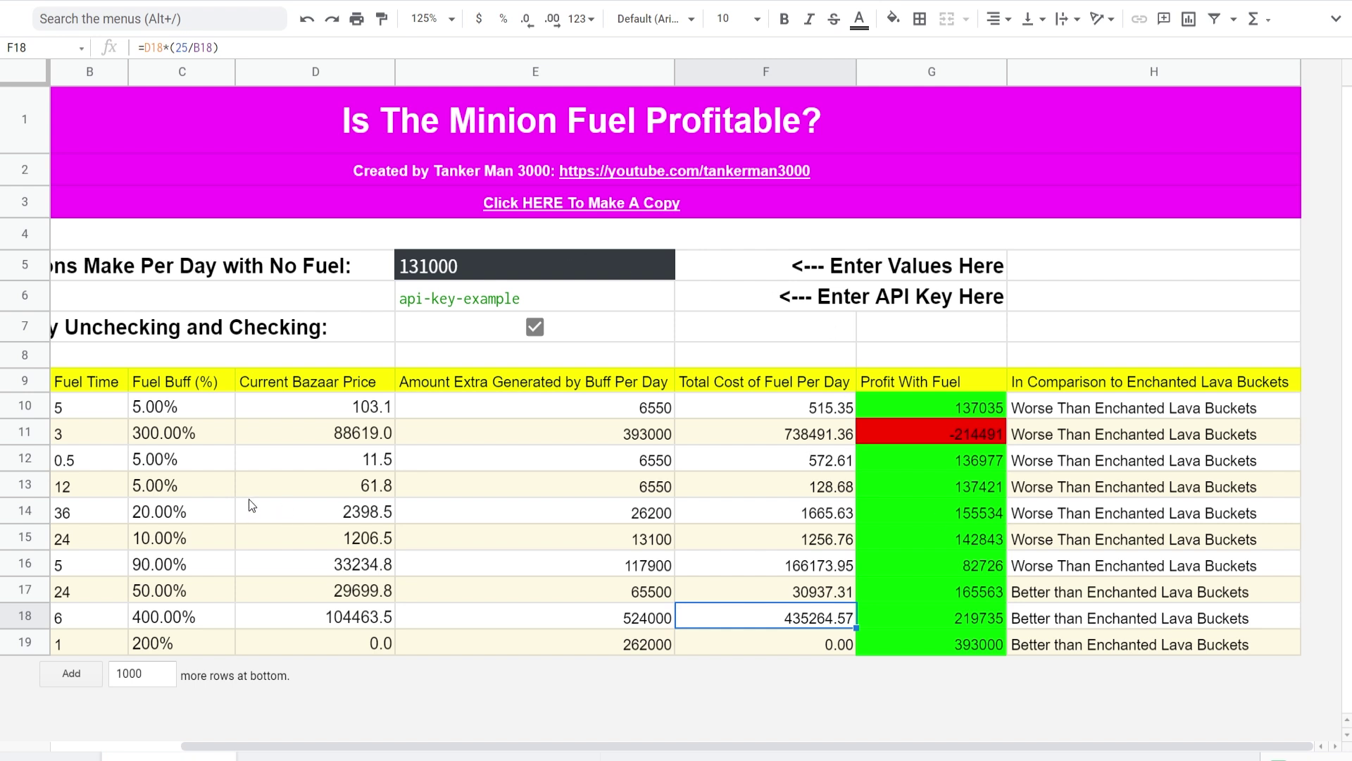
Step: Recheck the Enchanted Lava Buckets comparison for every fuel from Tasty Cheese up to Block of Coal
click(1099, 627)
key(Down)
key(Up)
key(Up)
key(Up)
key(Up)
key(Up)
key(Up)
key(Up)
key(Up)
key(Up)
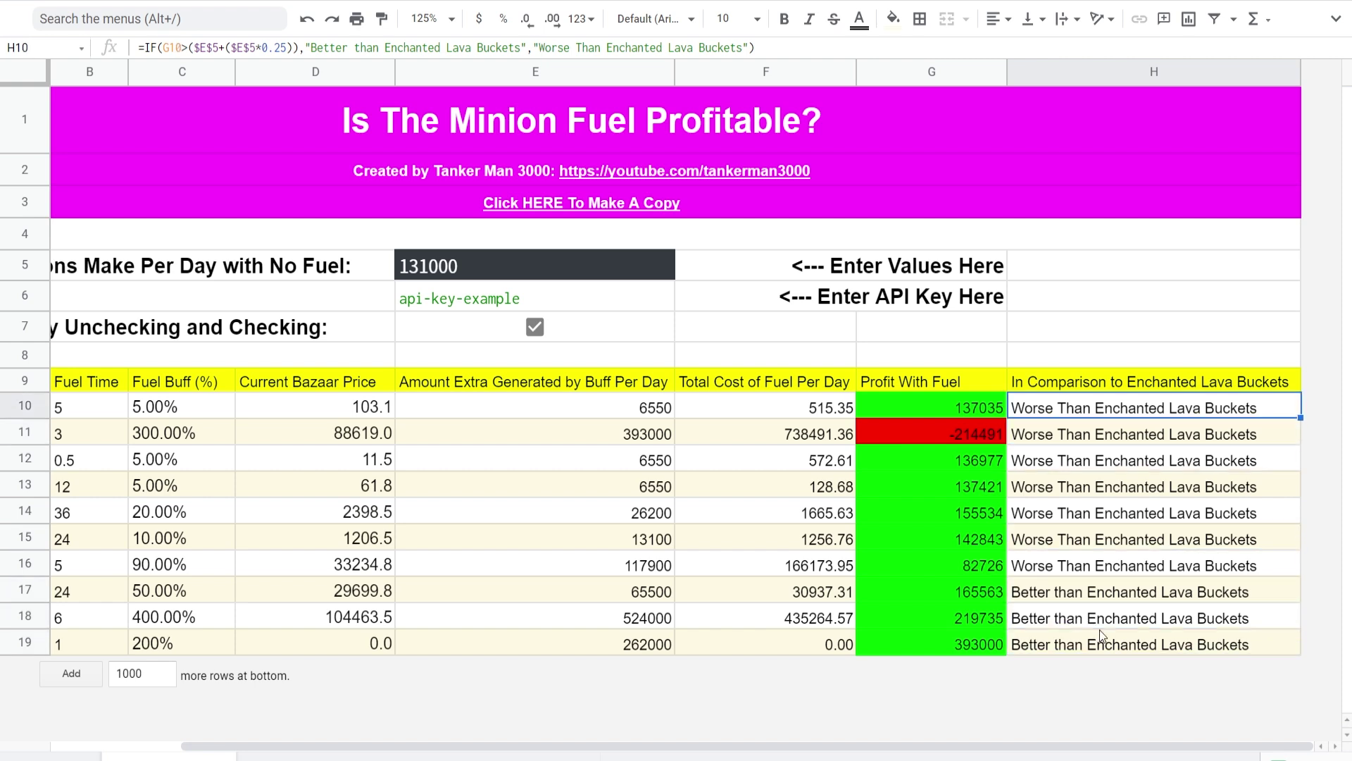
Step: Examine Catalyst's profit, fuel time, fuel buff, extra amount generated and total fuel cost per day
scroll(1102, 634, left, 3)
key(Left)
key(Down)
key(Down)
click(1066, 435)
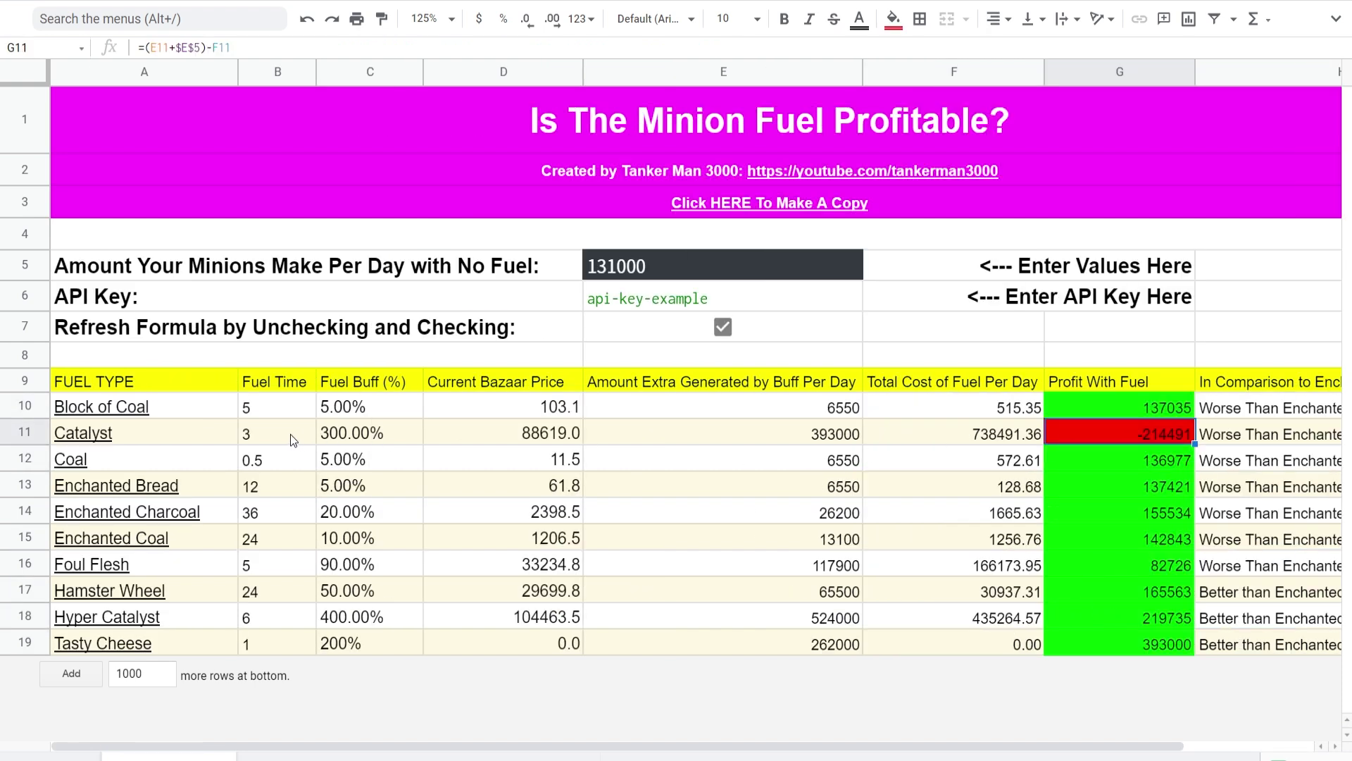
click(323, 429)
click(262, 441)
click(368, 436)
click(809, 438)
click(968, 439)
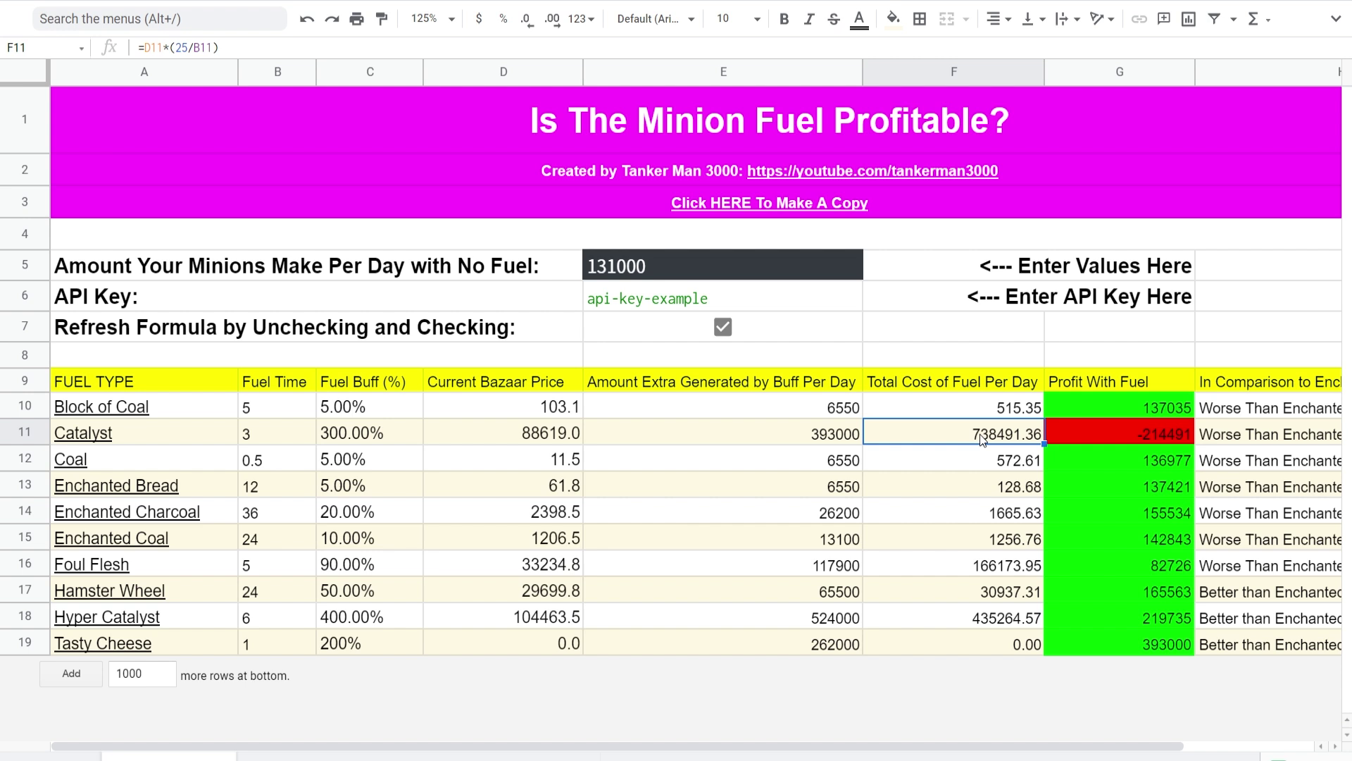
Step: Refresh the spreadsheet's formulas by unchecking and rechecking the refresh checkbox
click(651, 240)
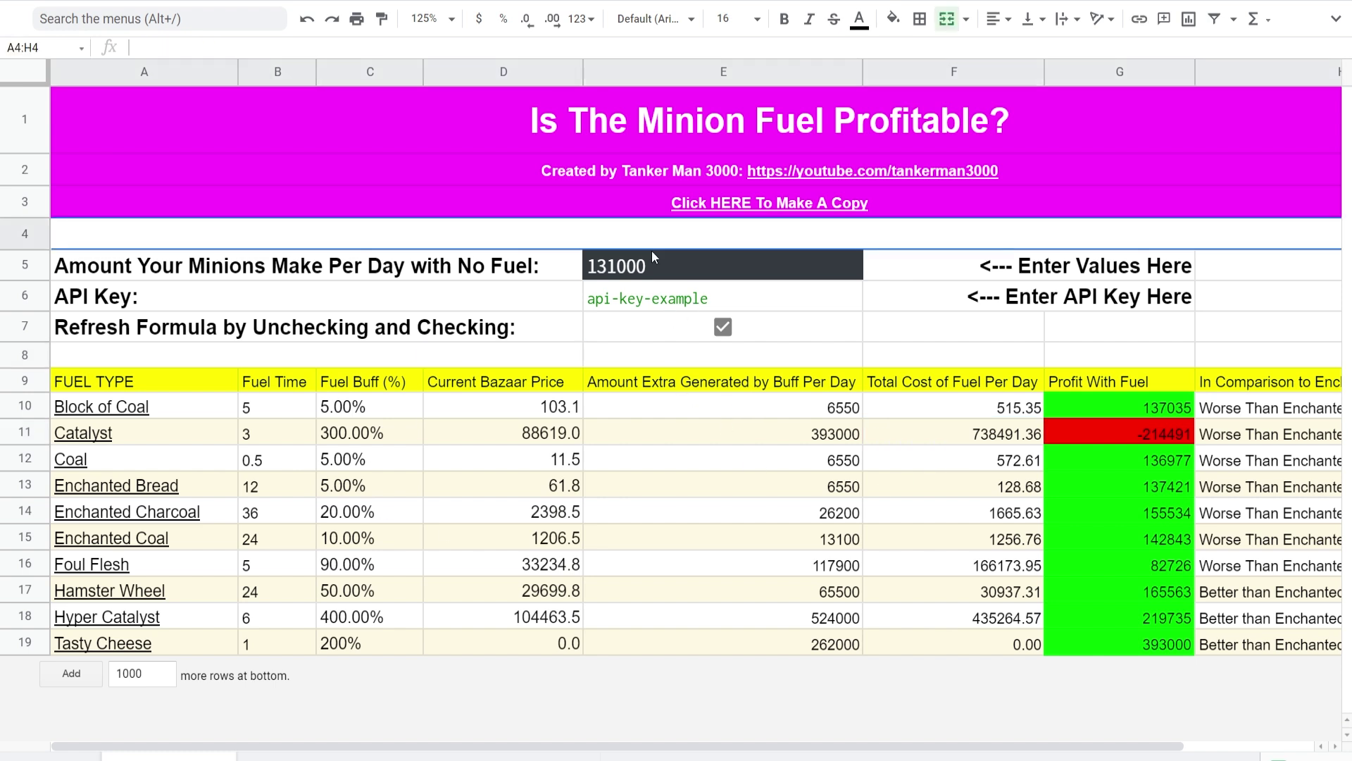
click(506, 324)
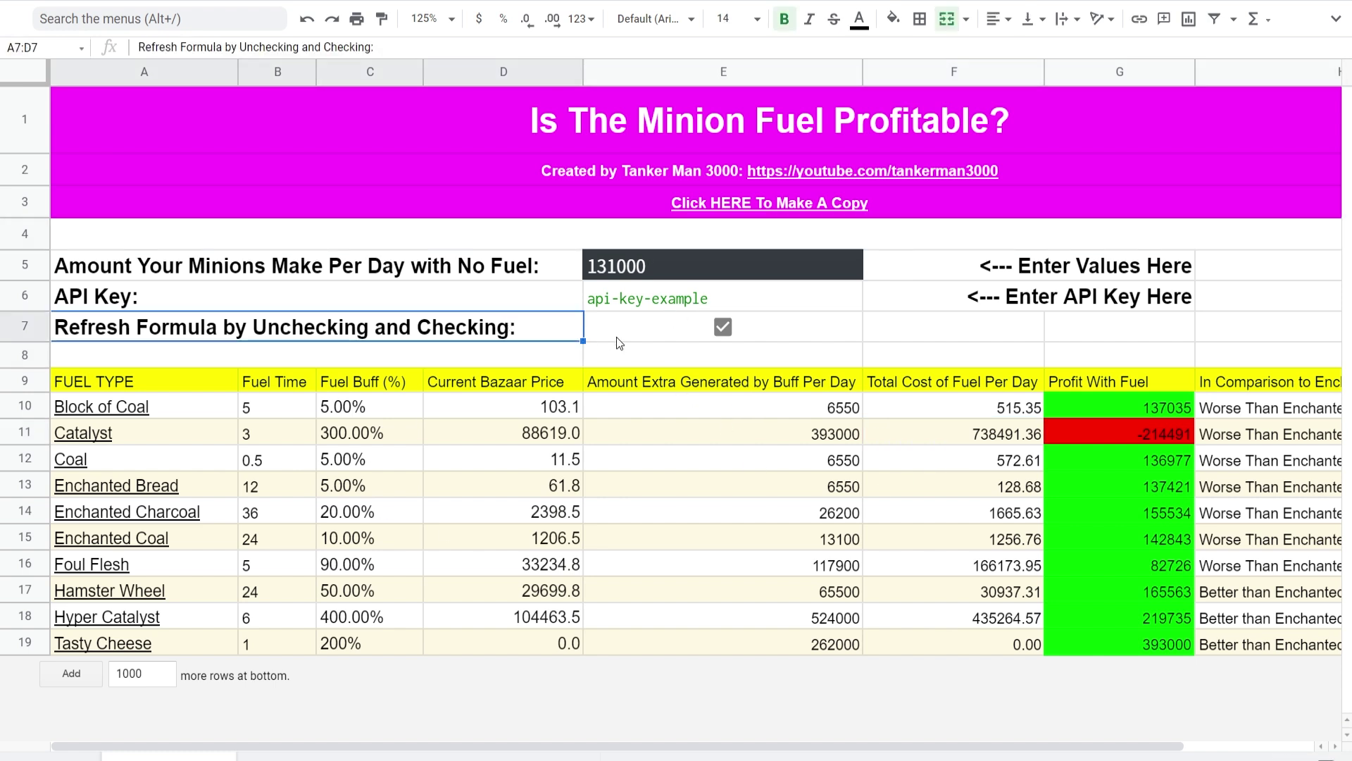
double_click(721, 328)
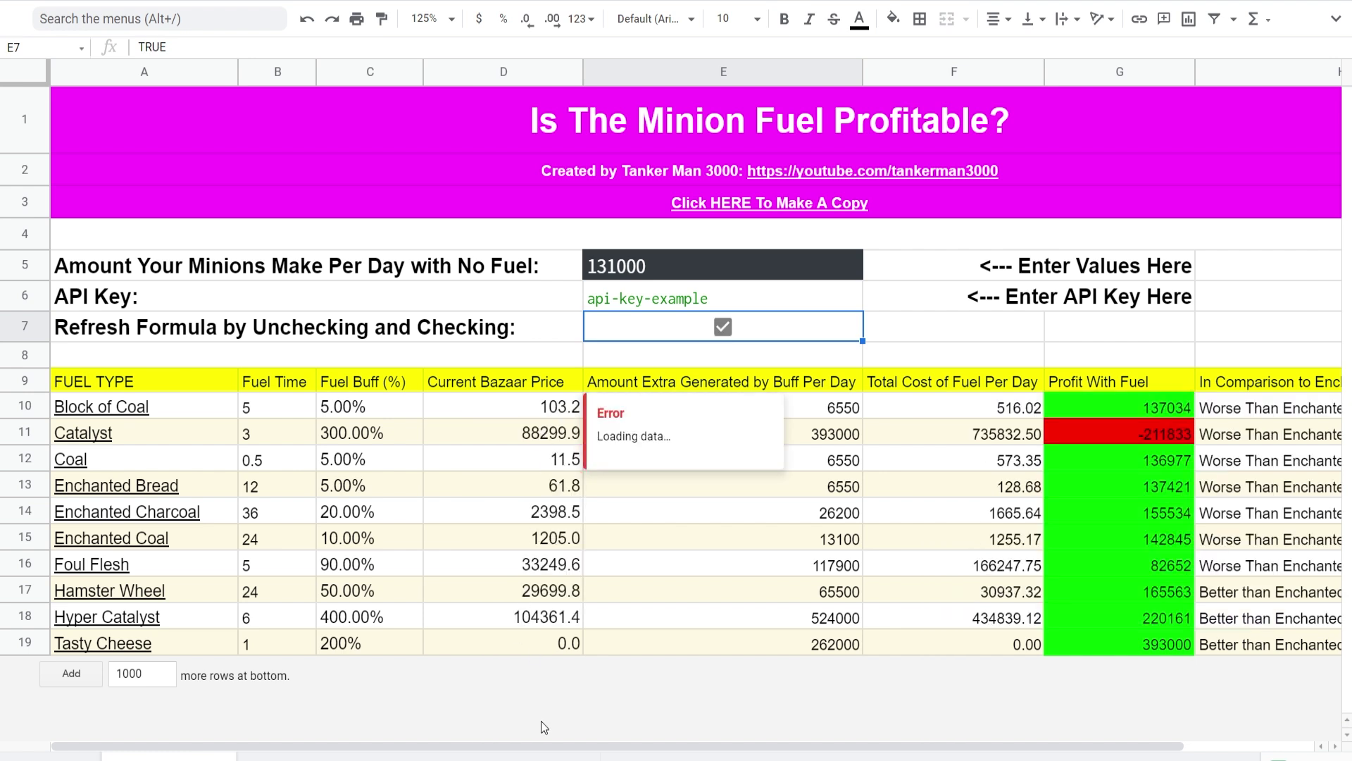
Step: Check the refreshed Current Bazaar Price of Tasty Cheese, Hamster Wheel, Foul Flesh and Enchanted Charcoal
click(549, 646)
click(548, 595)
click(546, 567)
click(544, 513)
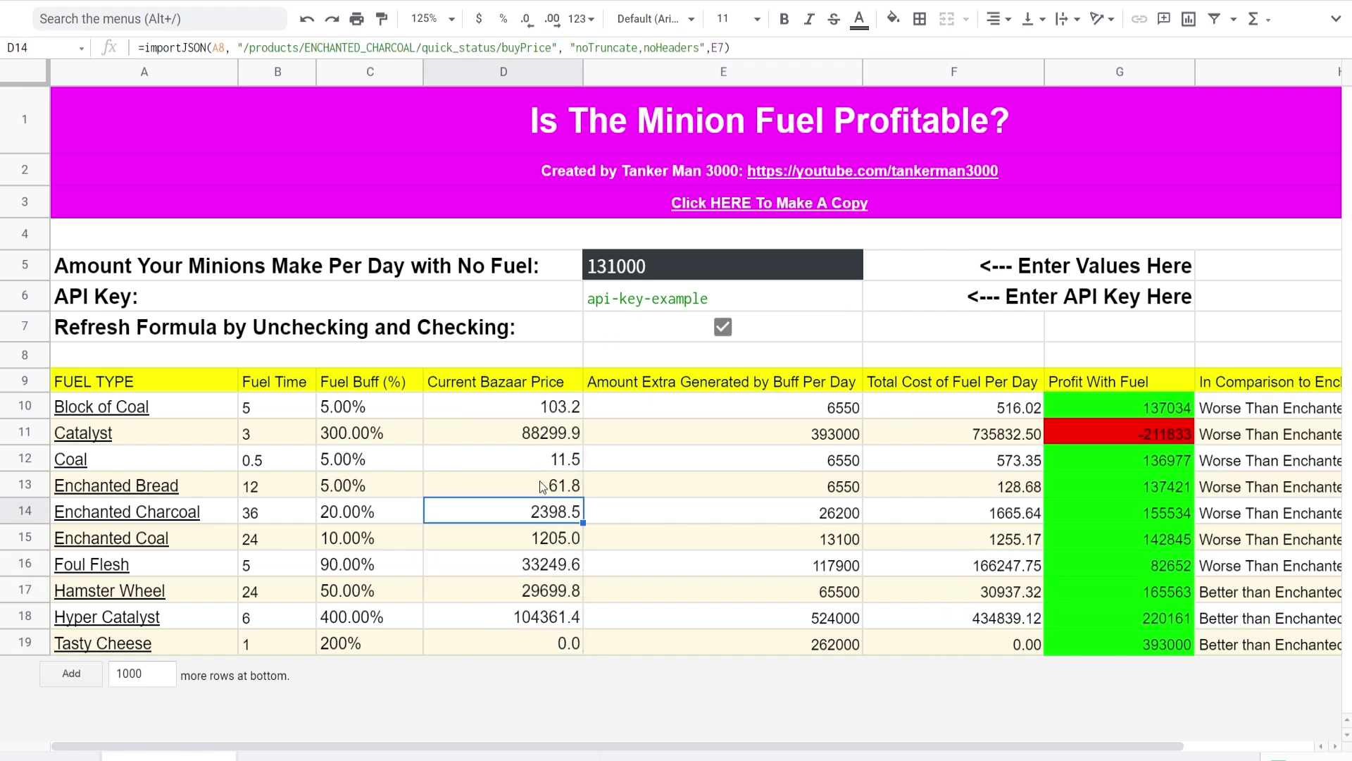
Step: Refresh the bazaar prices once more by toggling the refresh checkbox off and back on
click(544, 363)
click(672, 361)
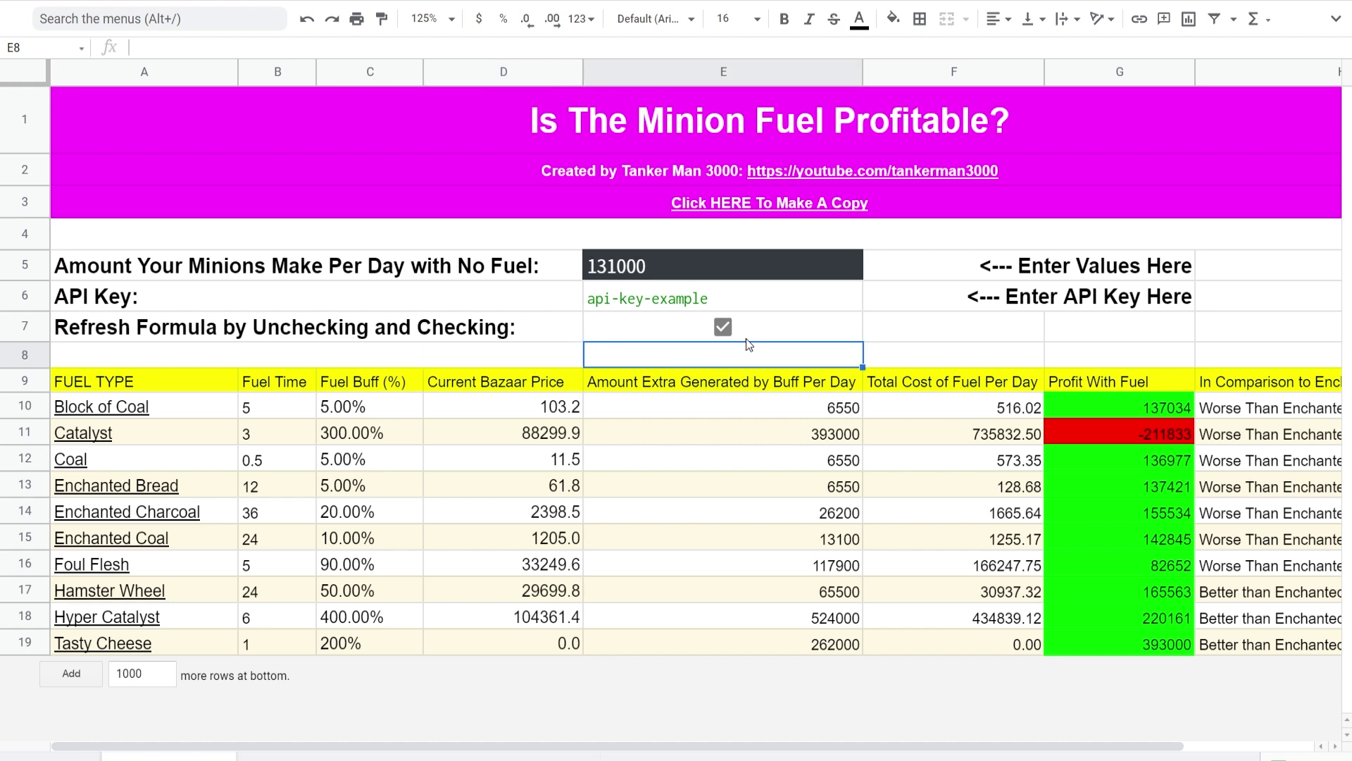
click(728, 332)
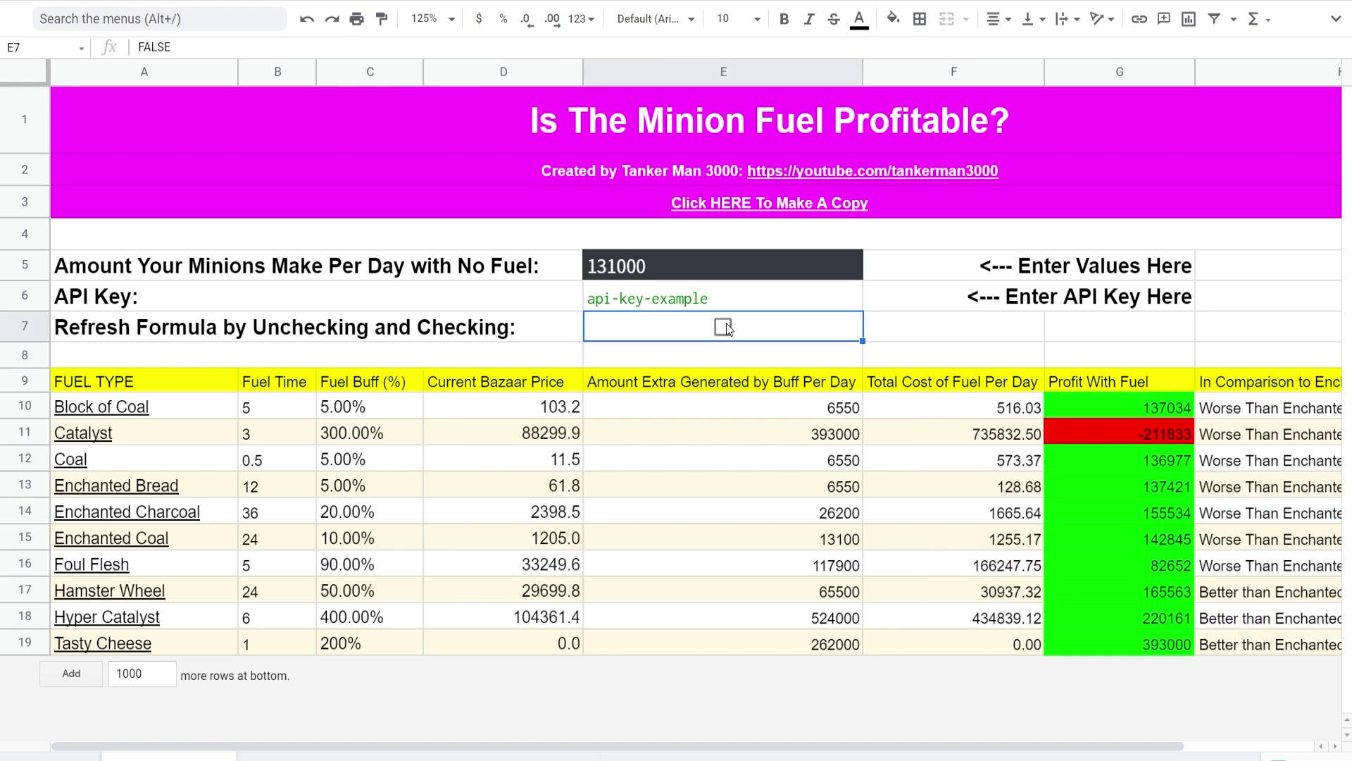
click(724, 328)
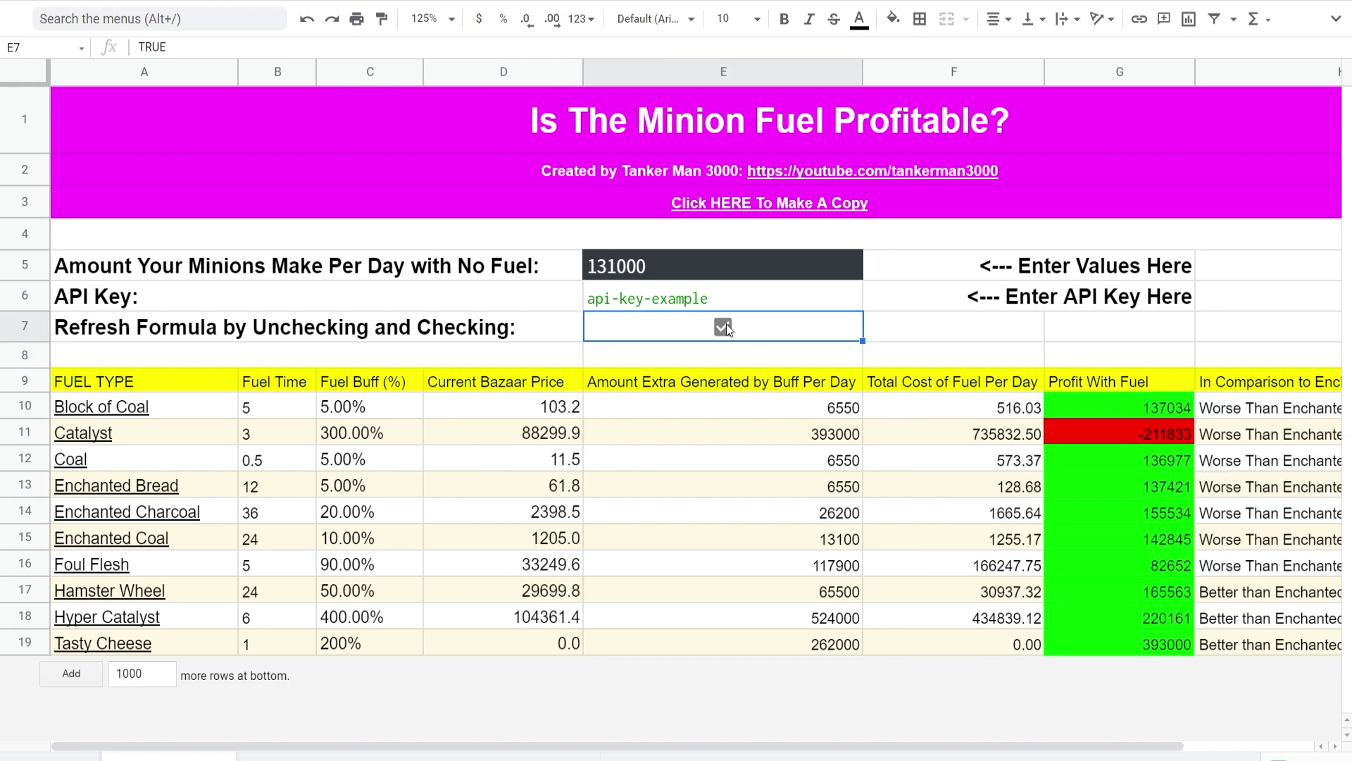